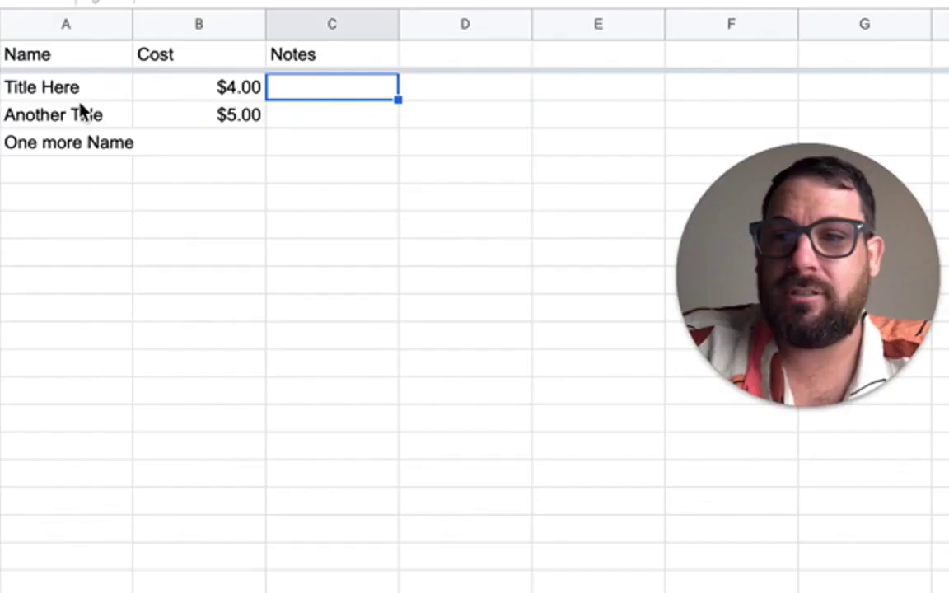
Enter the notes 'Heavy Item' in C2 and 'Need to Fix' in C3
{"action": "left_click", "coordinate": [174, 91]}
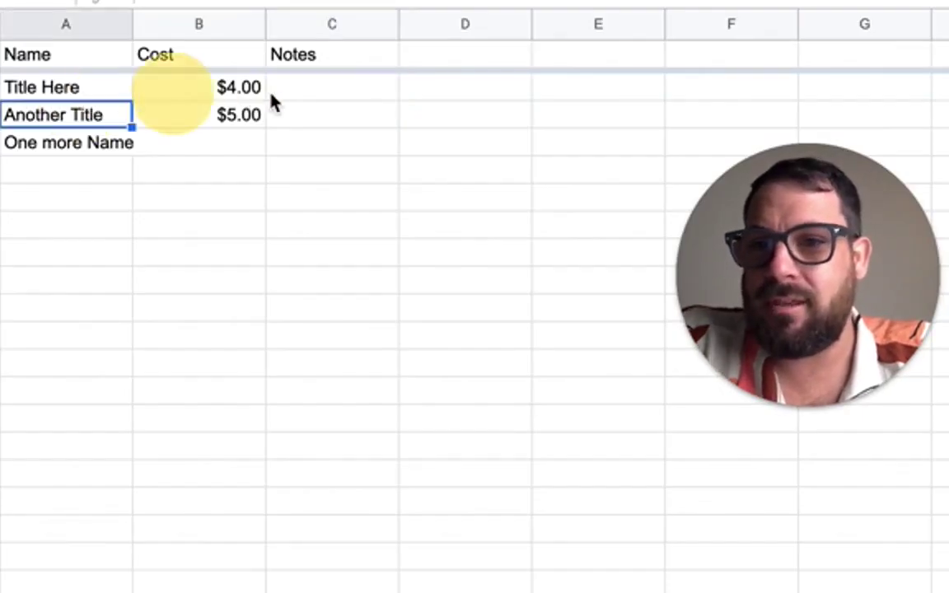
{"action": "left_click", "coordinate": [329, 89]}
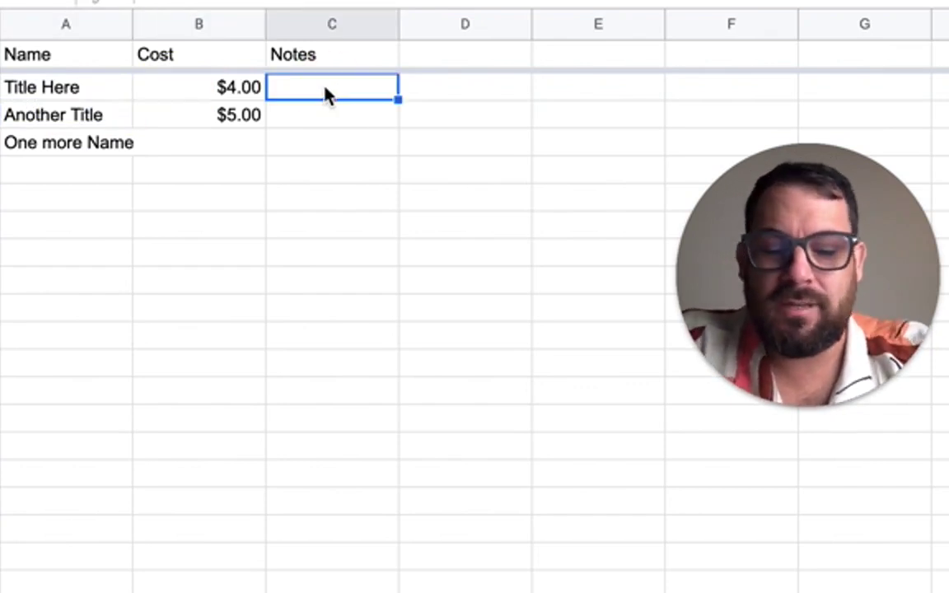
{"action": "type", "text": "He"}
{"action": "type", "text": "Heavy "}
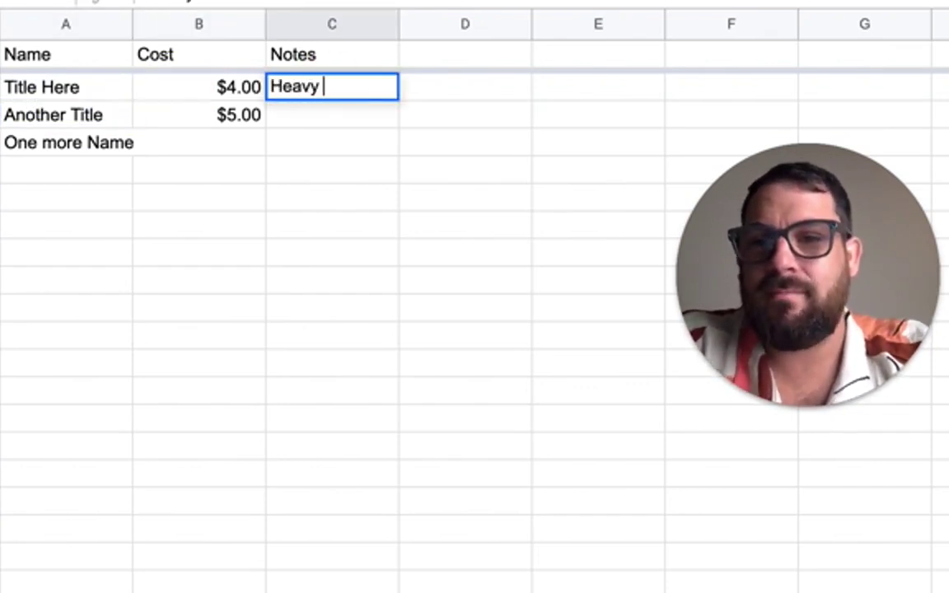
{"action": "type", "text": "Item"}
{"action": "key", "text": "Return"}
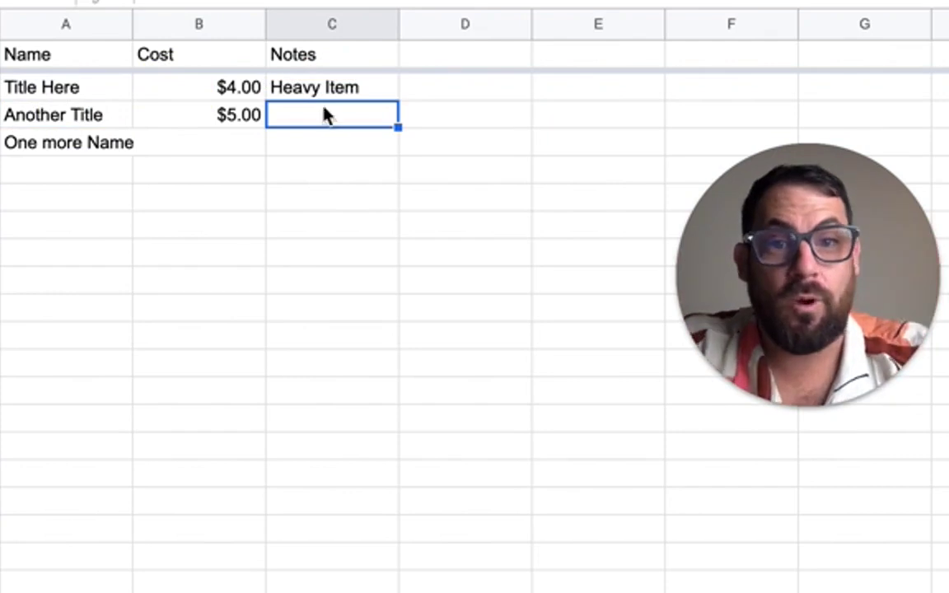
{"action": "left_click", "coordinate": [89, 115]}
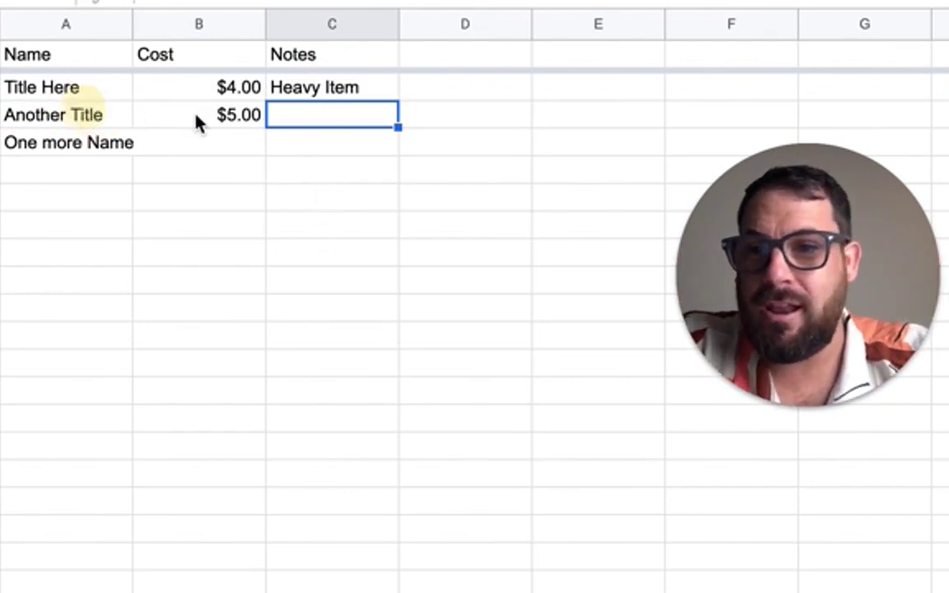
{"action": "left_click", "coordinate": [327, 119]}
{"action": "type", "text": "Ne"}
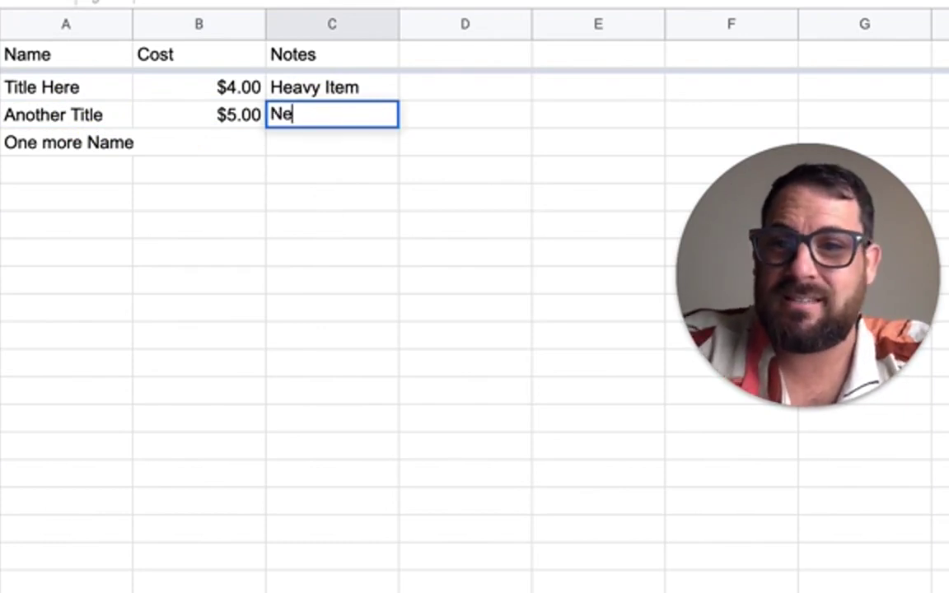
{"action": "type", "text": "ed to Fix"}
{"action": "key", "text": "Return"}
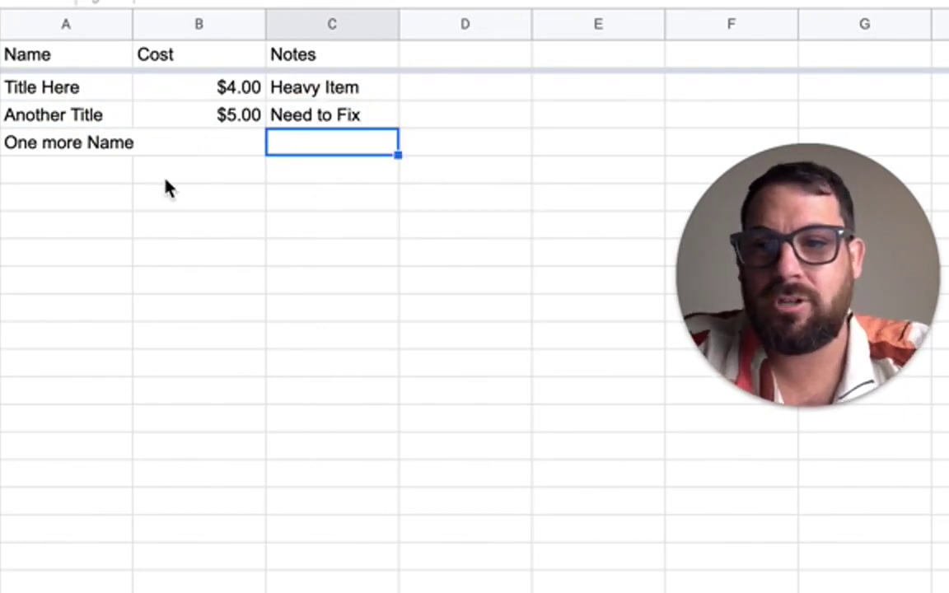
Try the note 'Let's put some Notes' in C4 and dismiss the rejection warning
{"action": "left_click", "coordinate": [91, 164]}
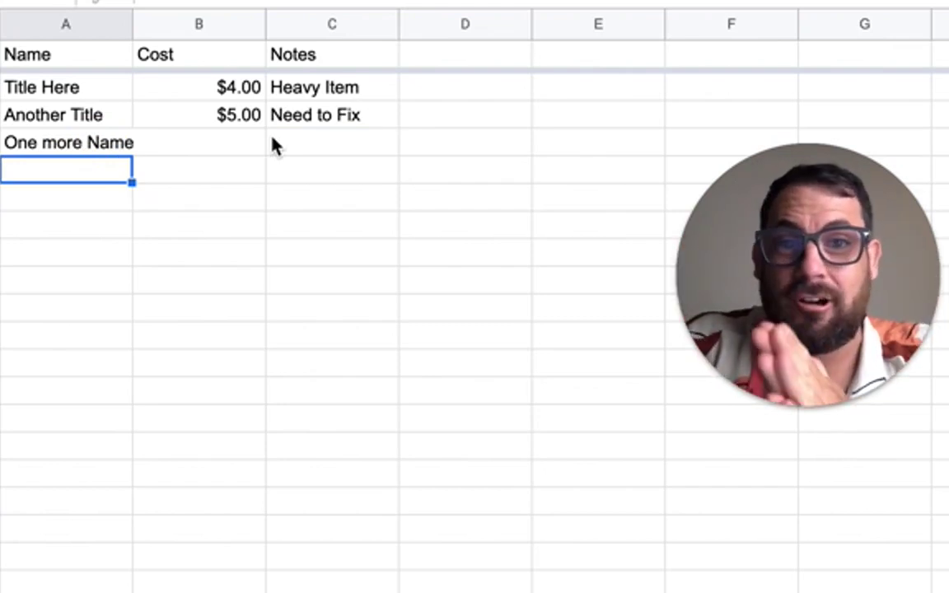
{"action": "left_click", "coordinate": [319, 171]}
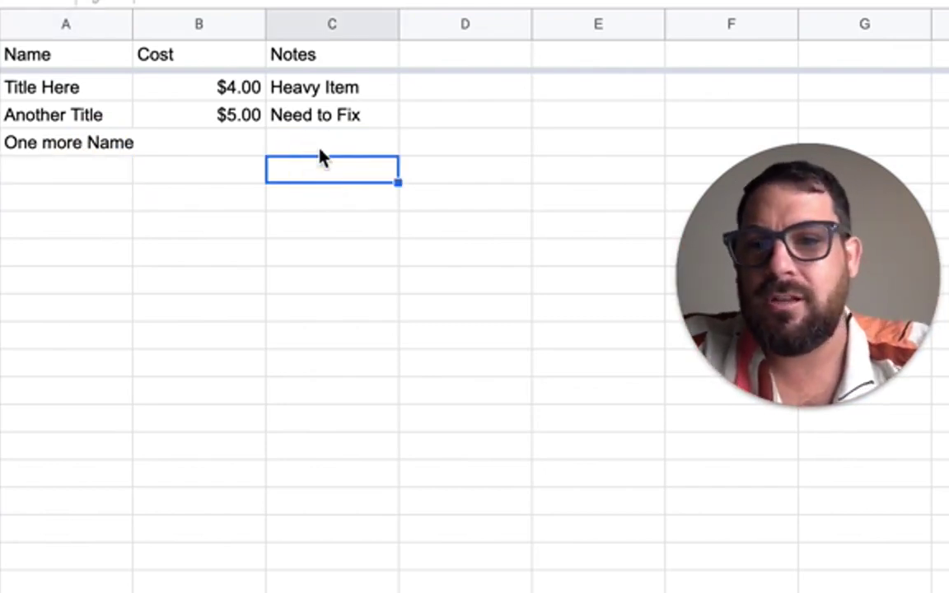
{"action": "left_click", "coordinate": [320, 148]}
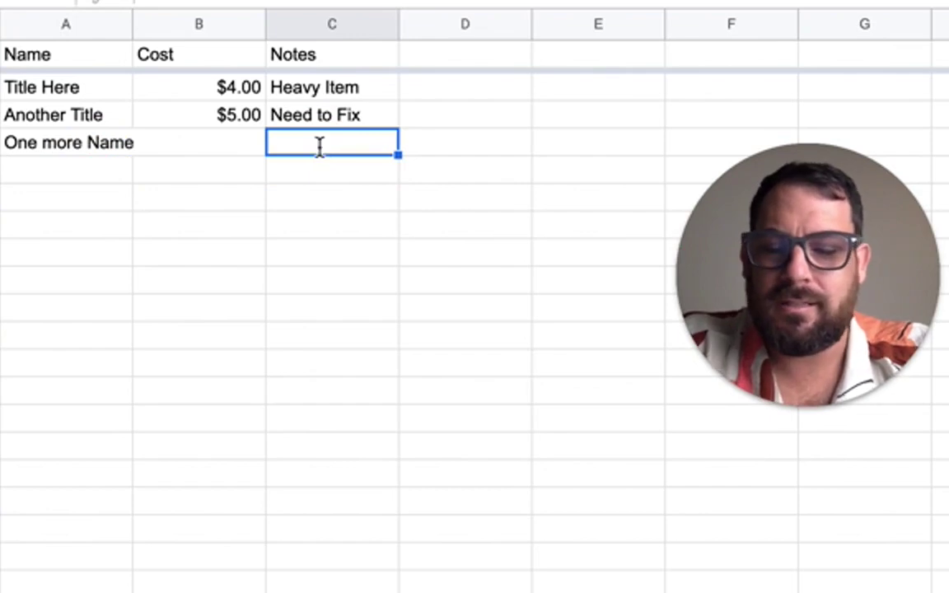
{"action": "type", "text": "Let's put some Notes"}
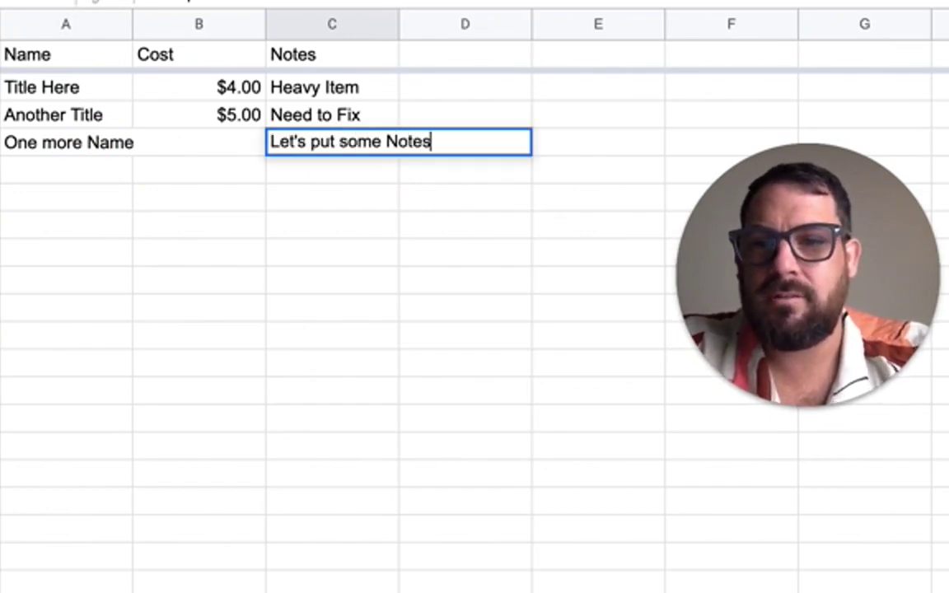
{"action": "key", "text": "Return"}
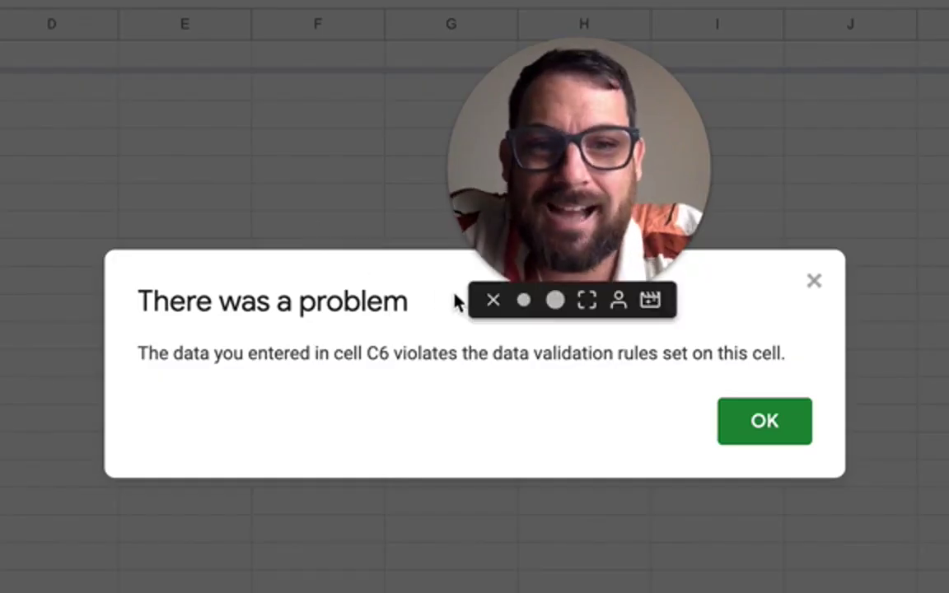
{"action": "left_click", "coordinate": [758, 422]}
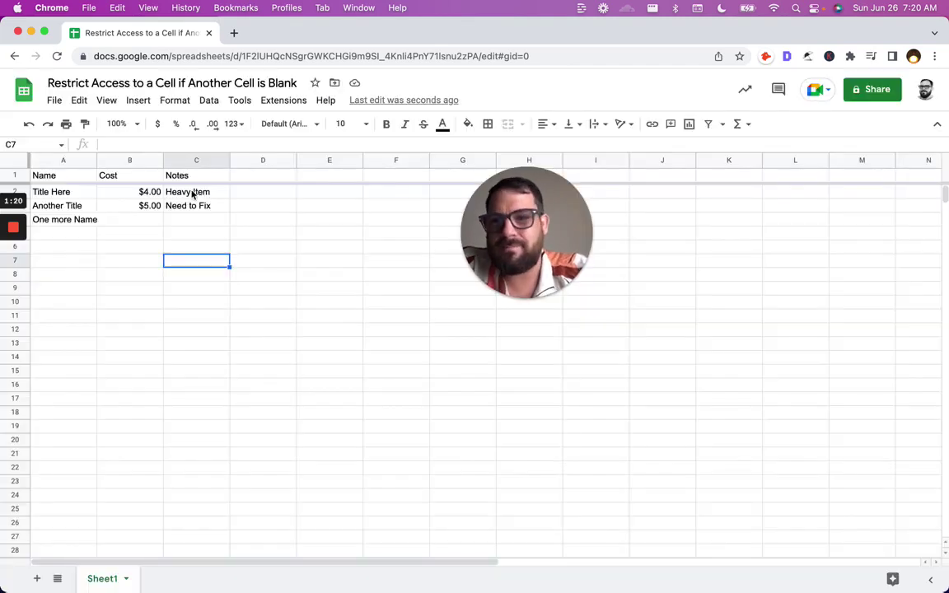
Enter 'Restrict This Column' as the D1 header, then select cell D2
{"action": "left_click", "coordinate": [263, 174]}
{"action": "type", "text": "Restric This "}
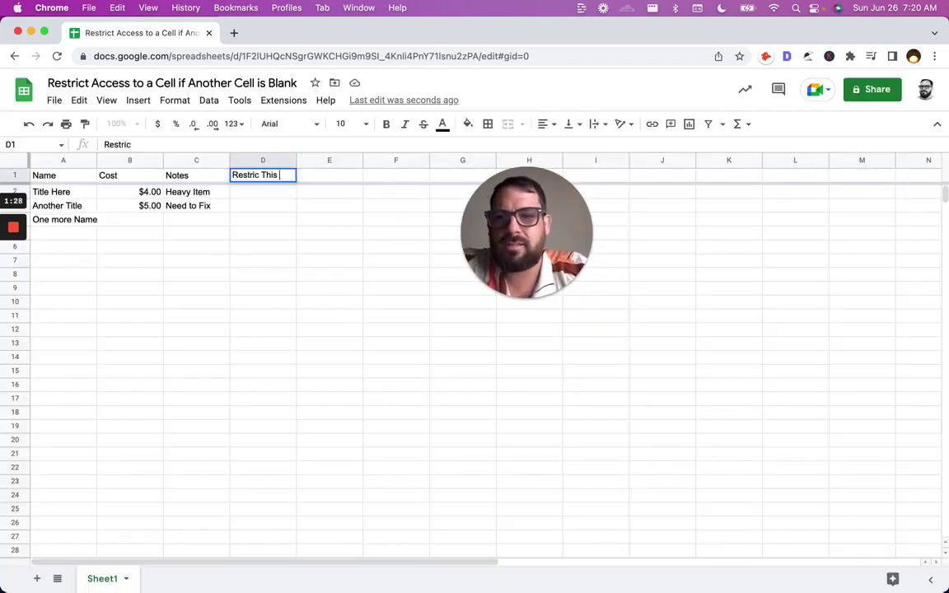
{"action": "type", "text": "Column"}
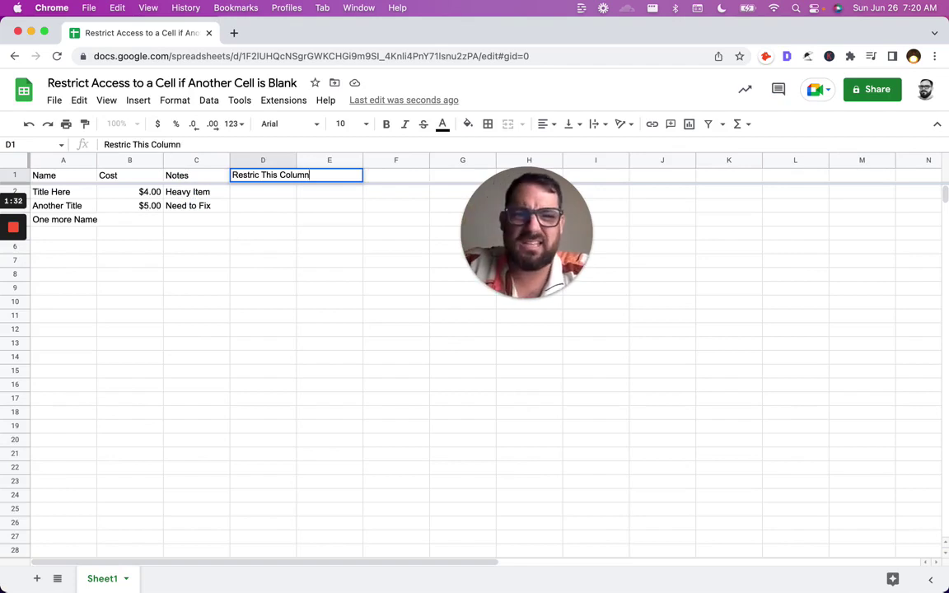
{"action": "left_click", "coordinate": [63, 192]}
{"action": "left_click", "coordinate": [124, 192], "text": "shift"}
{"action": "left_click", "coordinate": [131, 205]}
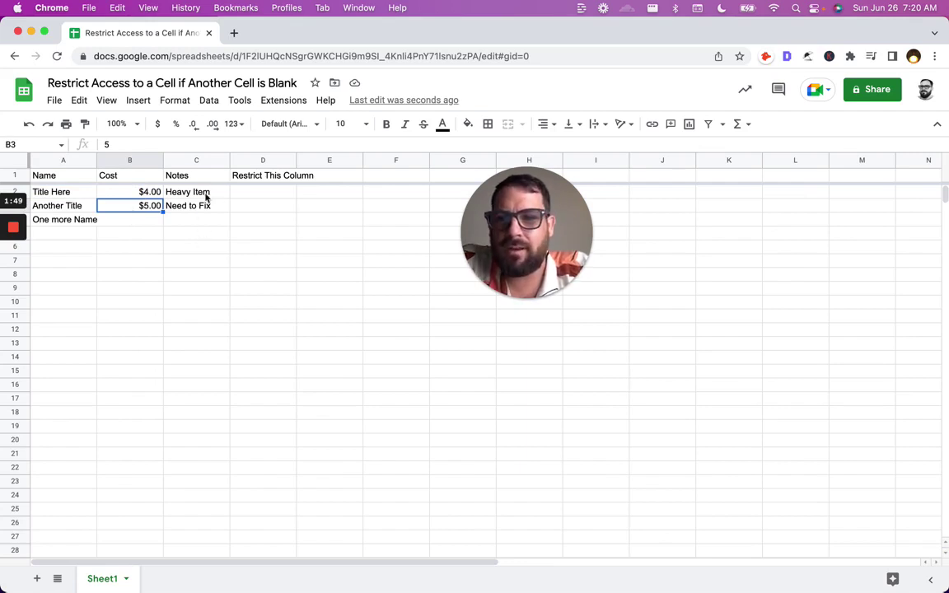
{"action": "left_click", "coordinate": [257, 196]}
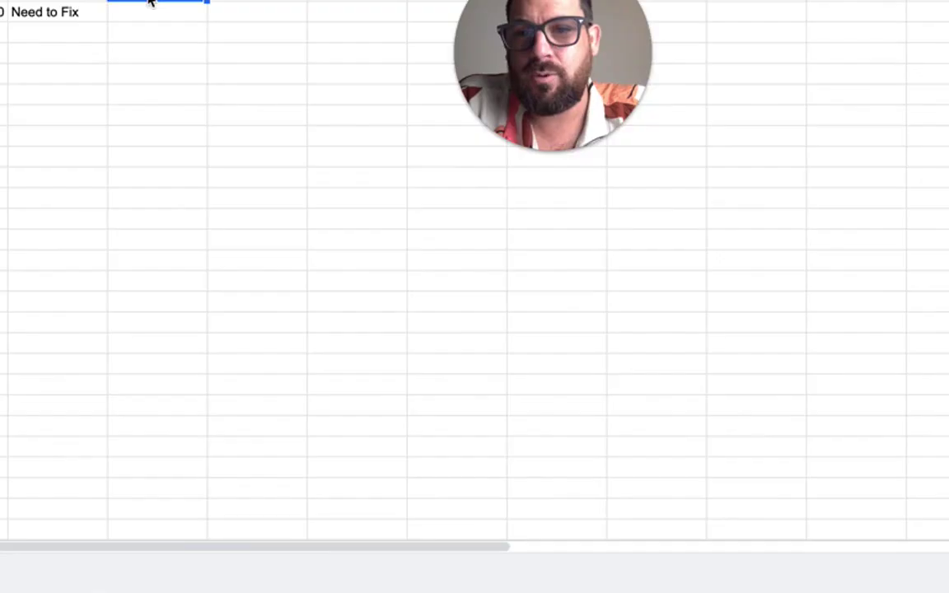
{"action": "right_click", "coordinate": [258, 199]}
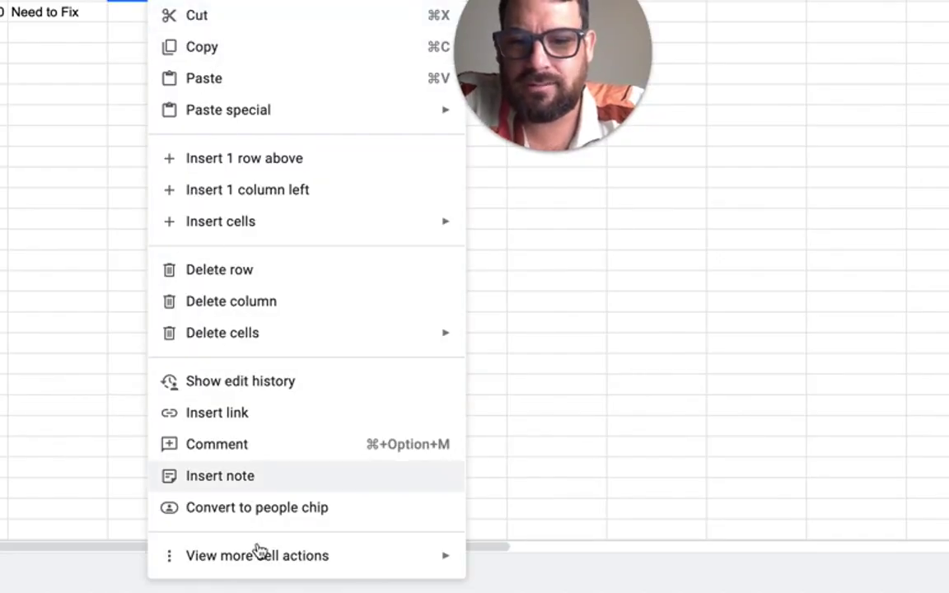
Open the Data validation panel for Sheet1!D2 from the cell actions menu
{"action": "mouse_move", "coordinate": [258, 557]}
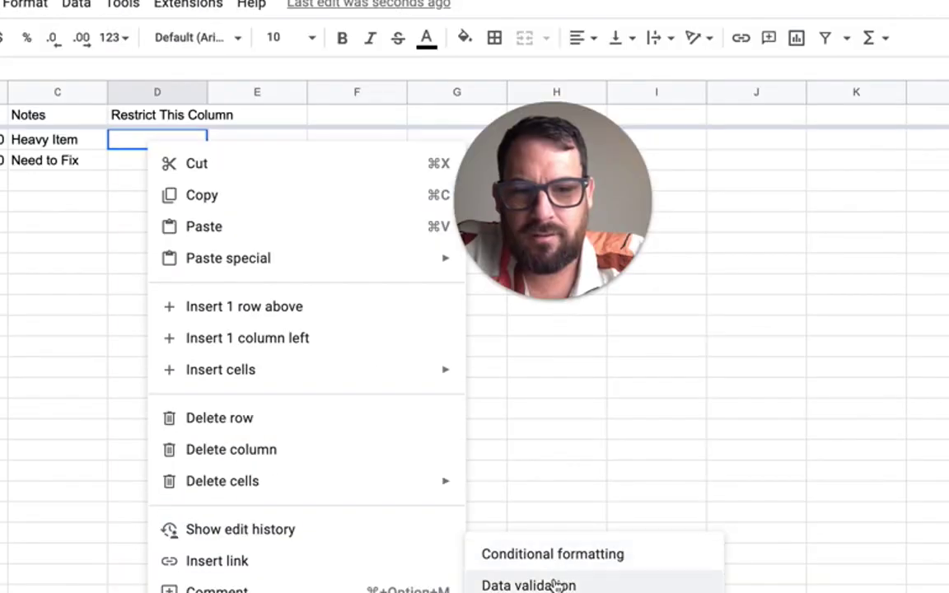
{"action": "left_click", "coordinate": [548, 436]}
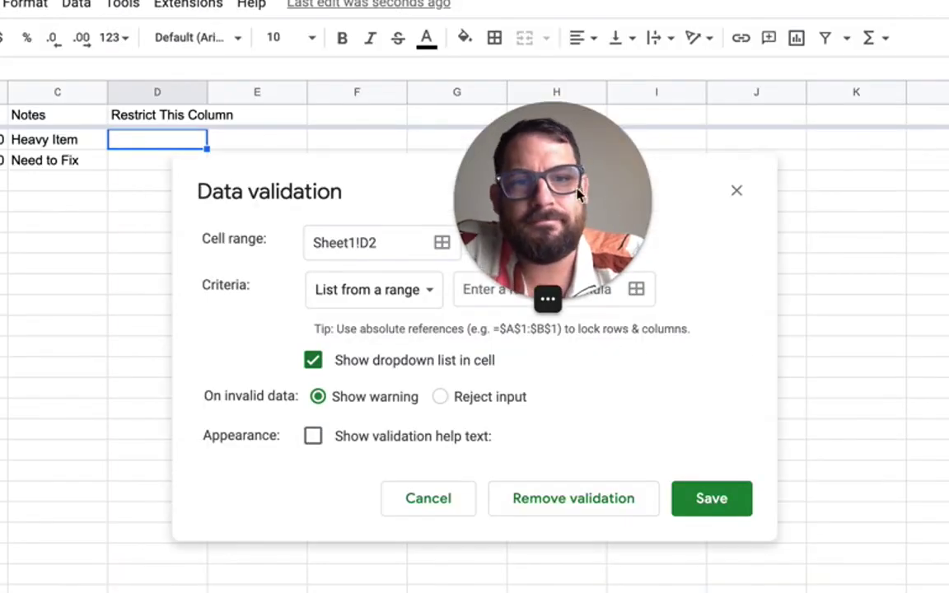
{"action": "left_click_drag", "start_coordinate": [609, 194], "coordinate": [888, 189]}
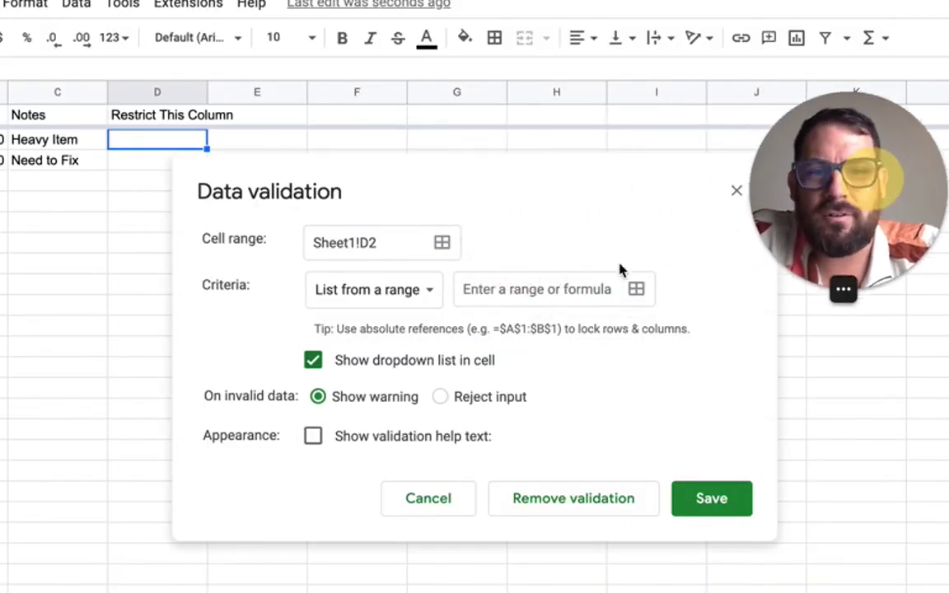
Set D2's criterion to the custom formula =NOT(ISBLANK(C2)) and save the rule
{"action": "left_click", "coordinate": [404, 295]}
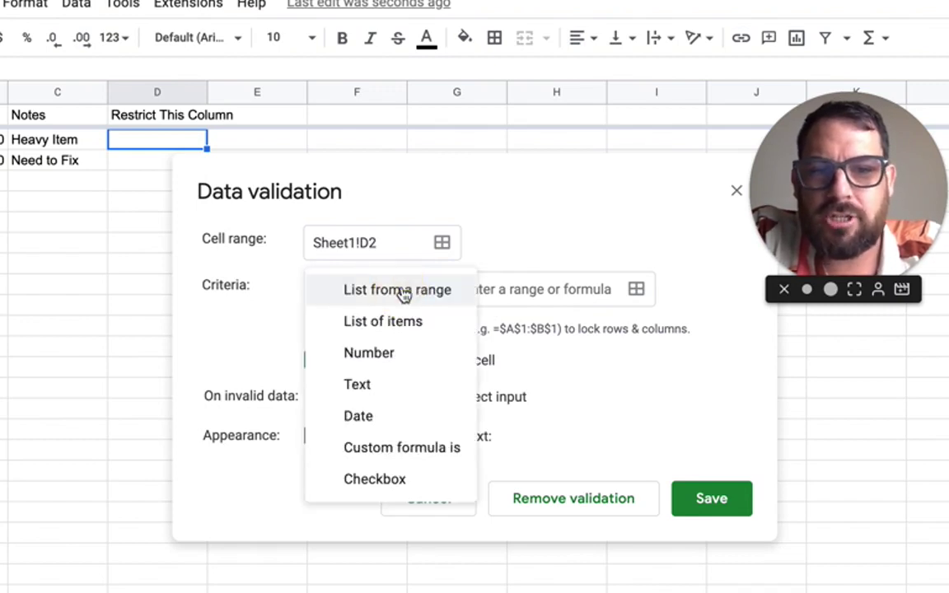
{"action": "left_click", "coordinate": [383, 450]}
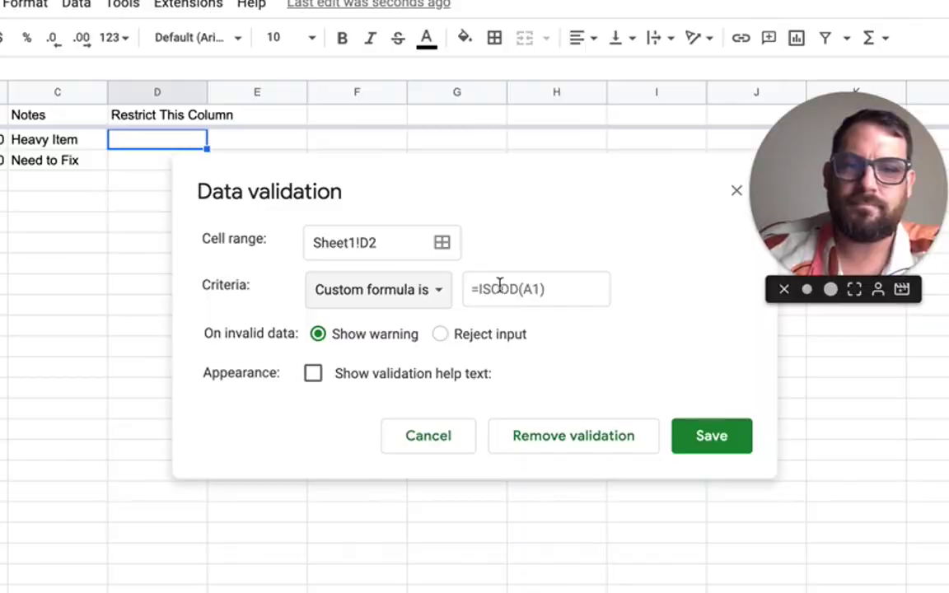
{"action": "left_click", "coordinate": [500, 281]}
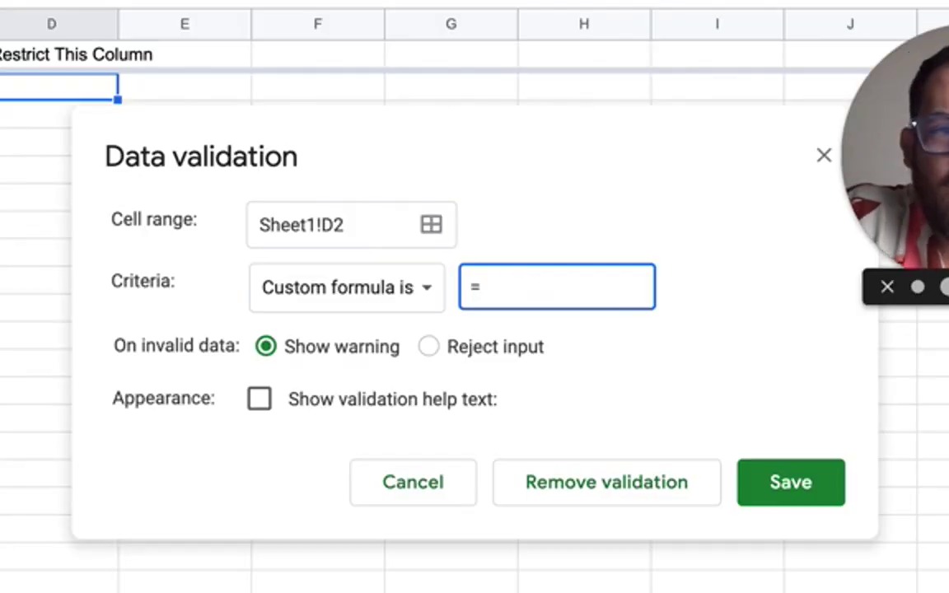
{"action": "type", "text": "ISB"}
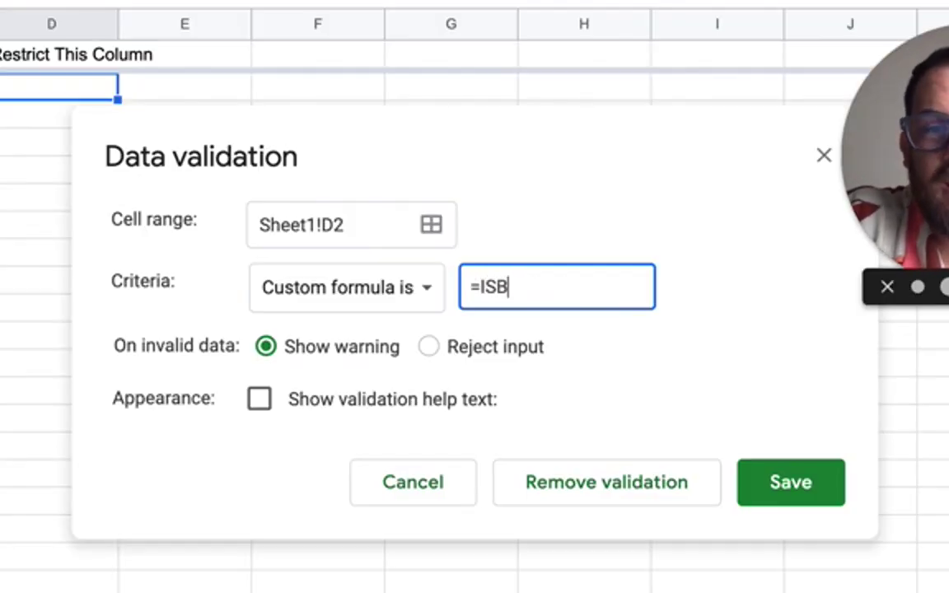
{"action": "type", "text": "LANK("}
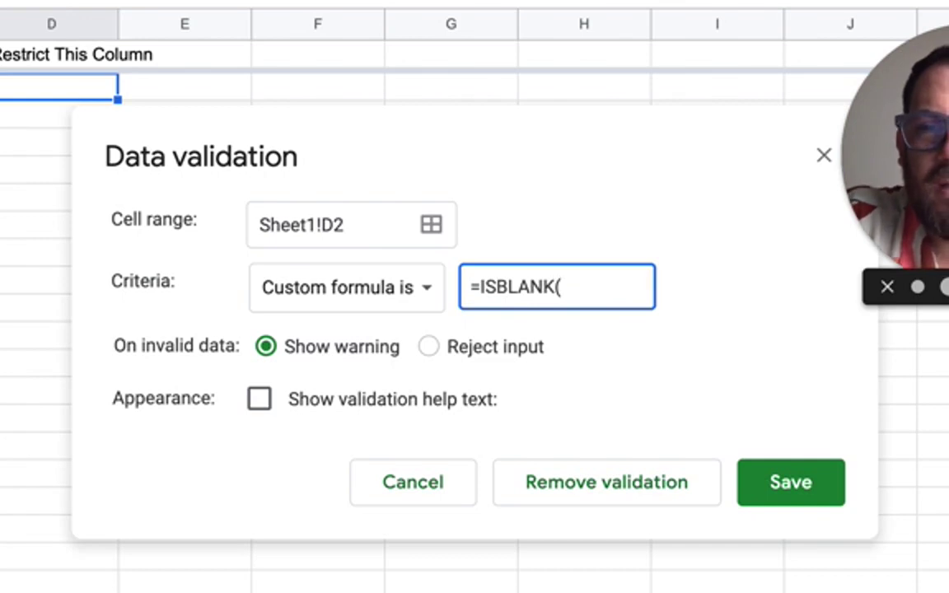
{"action": "type", "text": "C2"}
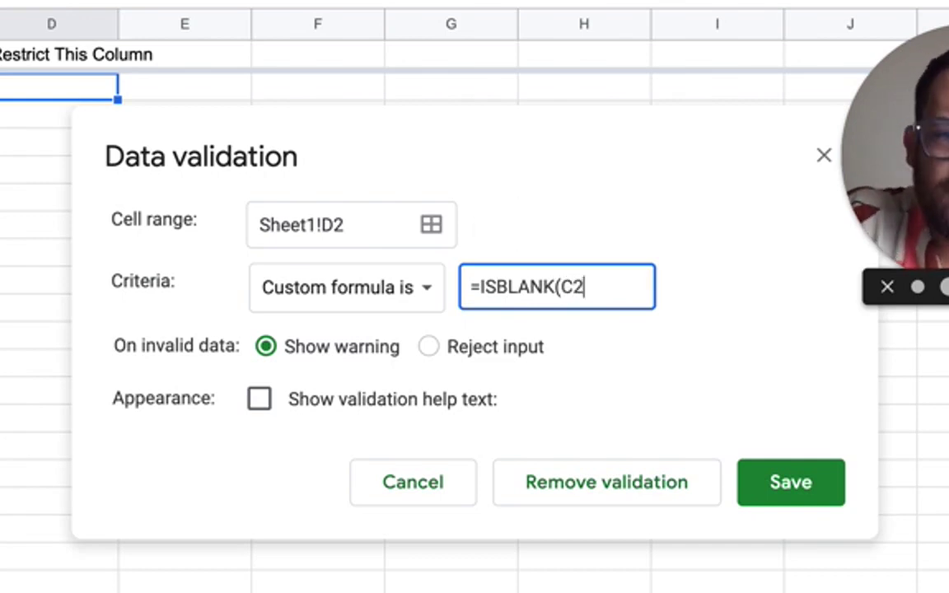
{"action": "type", "text": ")"}
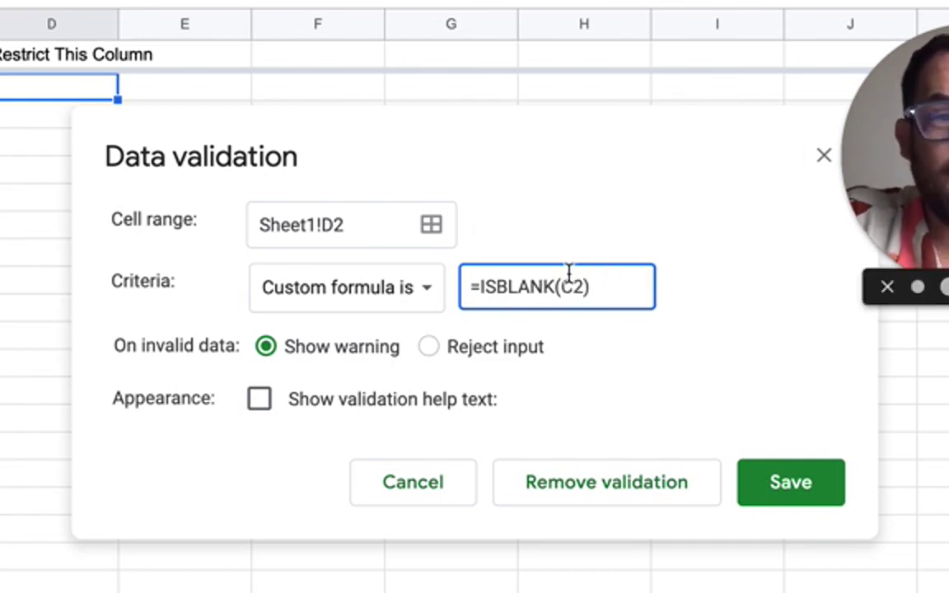
{"action": "left_click", "coordinate": [484, 286]}
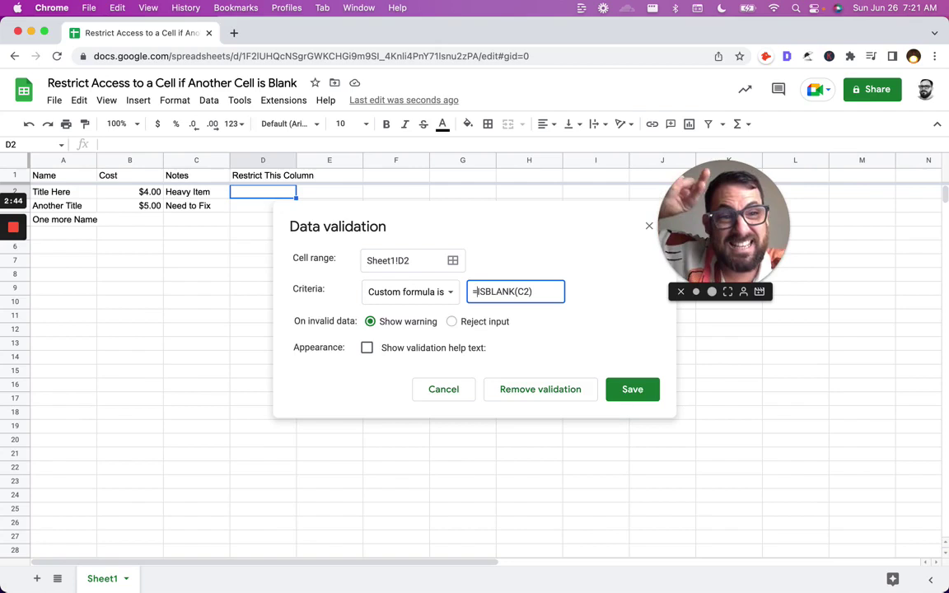
{"action": "type", "text": "NOT("}
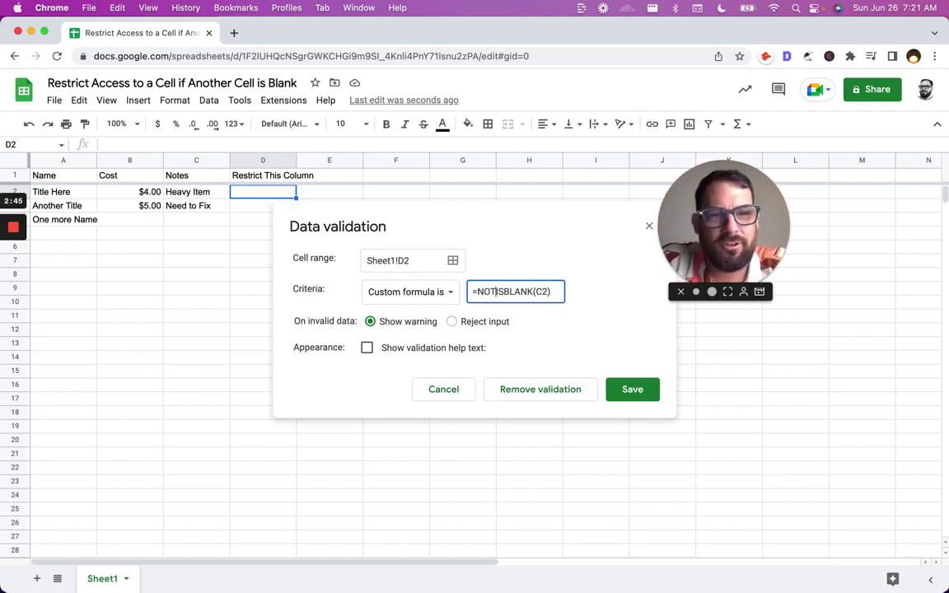
{"action": "key", "text": "End"}
{"action": "type", "text": ")"}
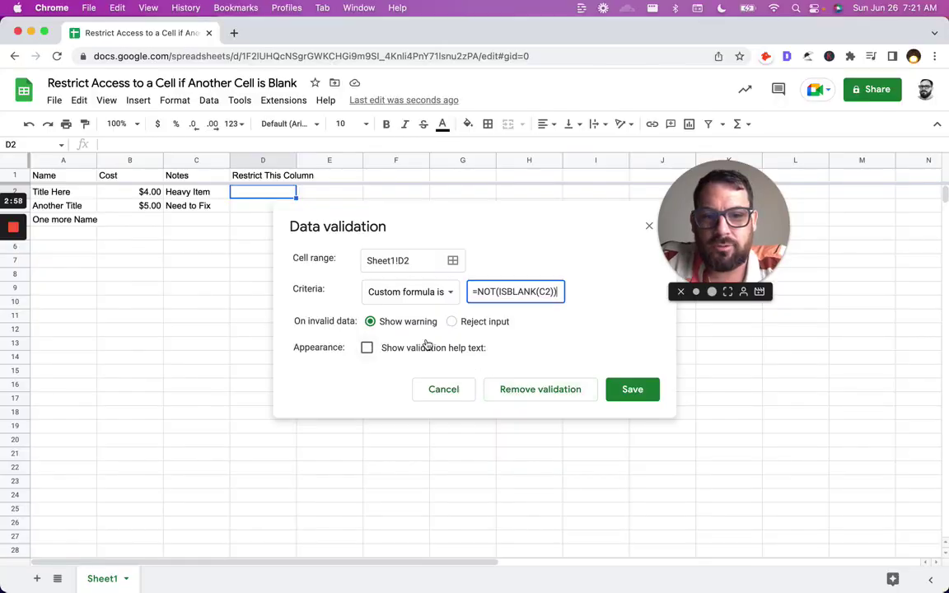
{"action": "left_click", "coordinate": [632, 390]}
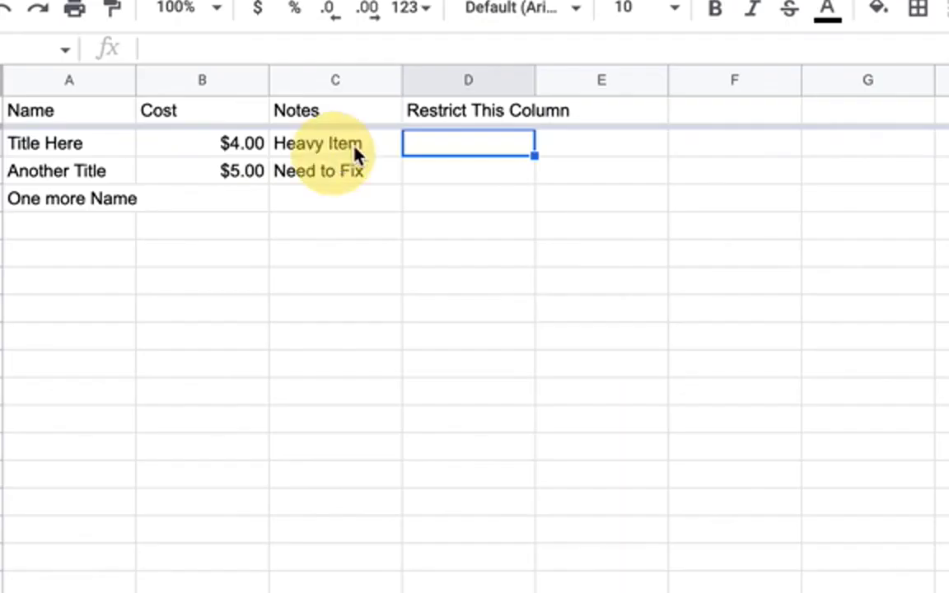
Enter the test value 'Do This' in D2, then cut it out with Ctrl+X
{"action": "left_click", "coordinate": [211, 192]}
{"action": "key", "text": "Left"}
{"action": "key", "text": "Right"}
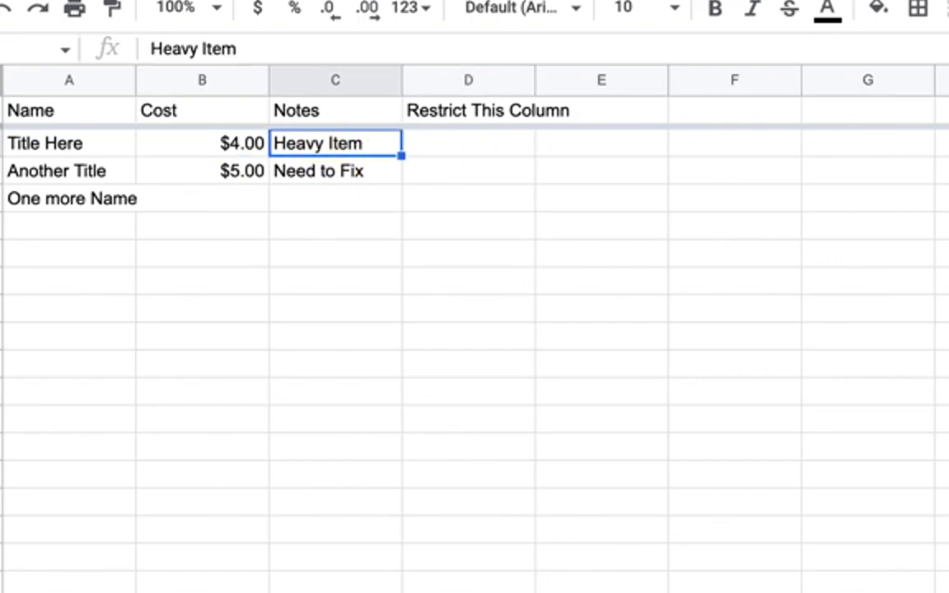
{"action": "left_click", "coordinate": [468, 143]}
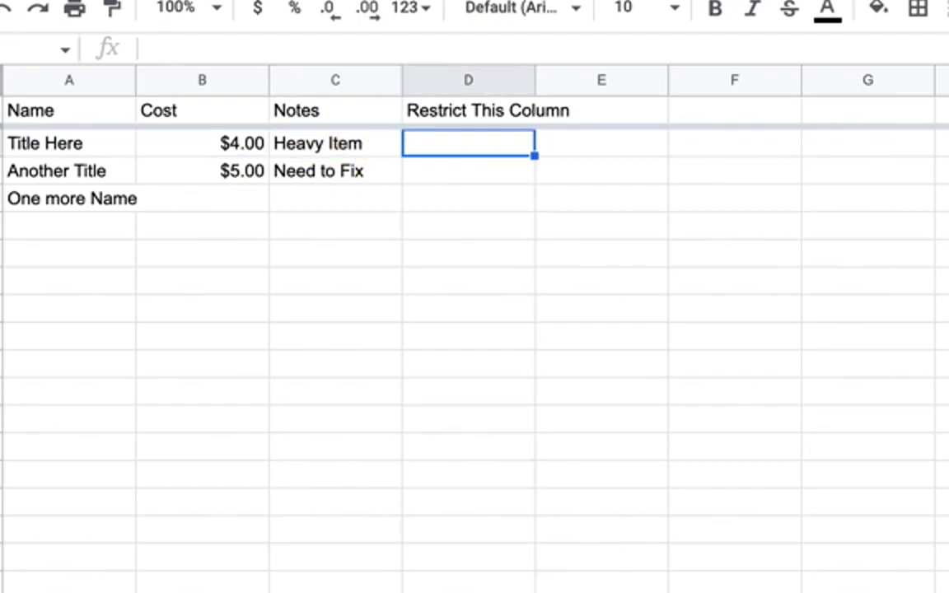
{"action": "type", "text": "Do This"}
{"action": "key", "text": "Return"}
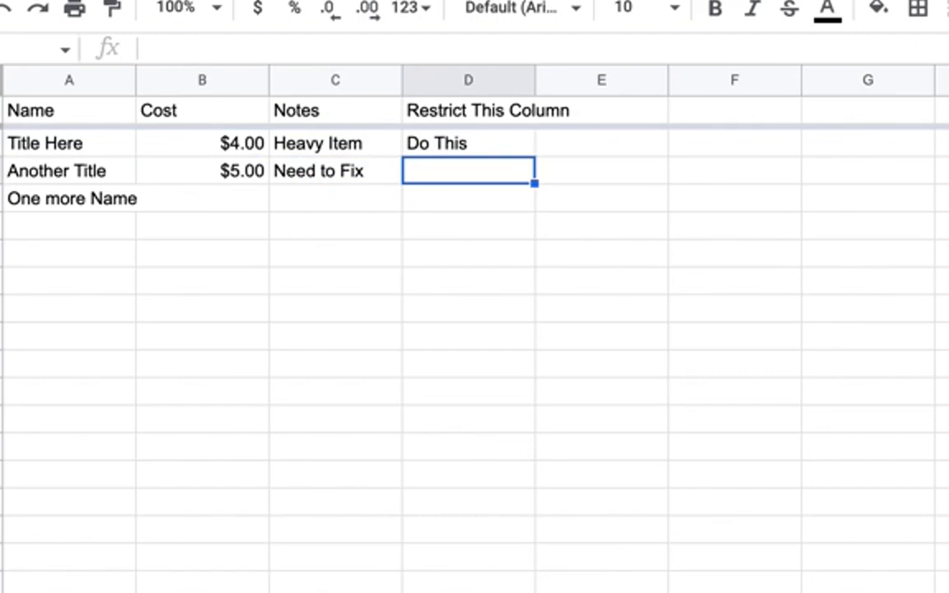
{"action": "left_click", "coordinate": [468, 144]}
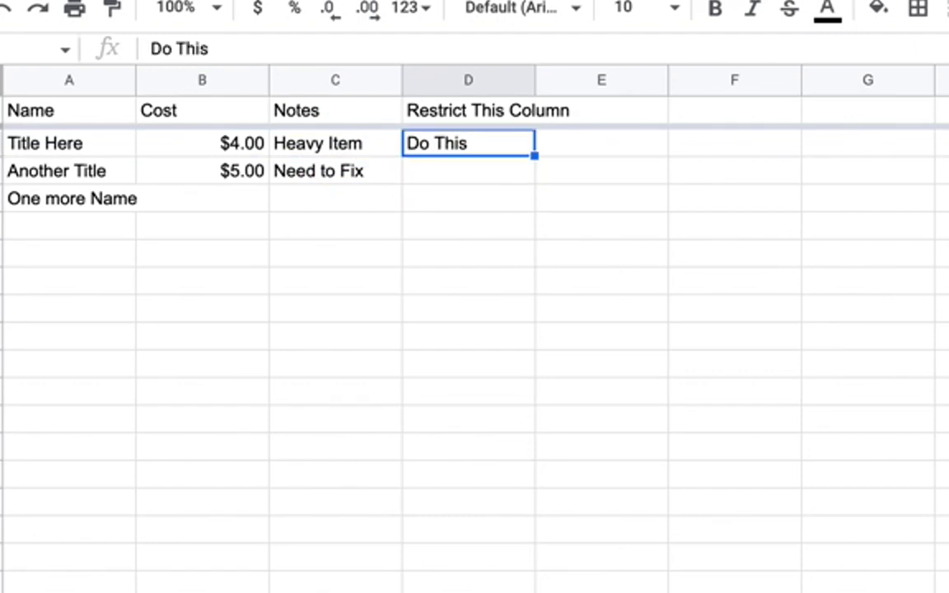
{"action": "key", "text": "ctrl+x"}
Paste D2's rule down D2:D1000 and check the rule on D5
{"action": "key", "text": "Down"}
{"action": "key", "text": "ctrl+v"}
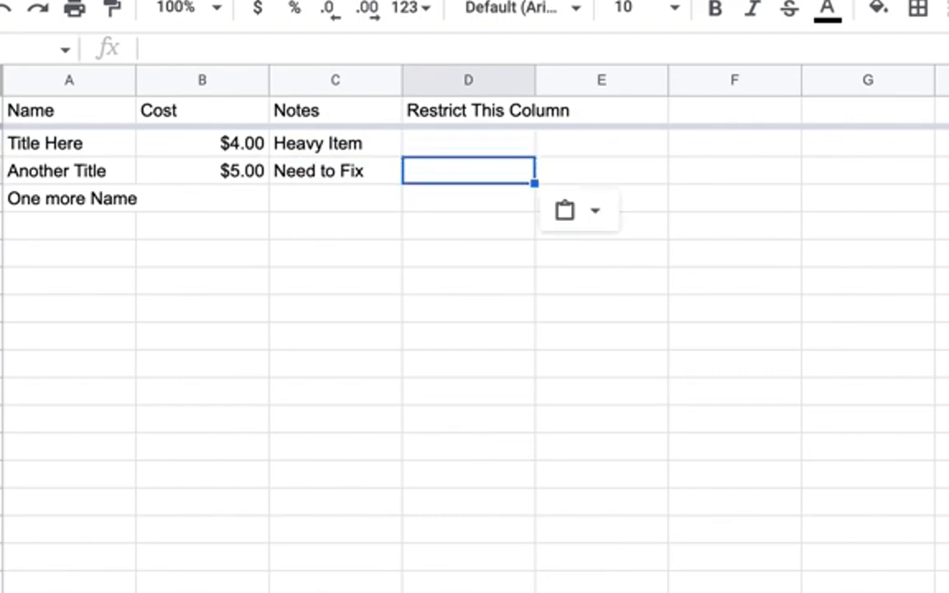
{"action": "key", "text": "Down"}
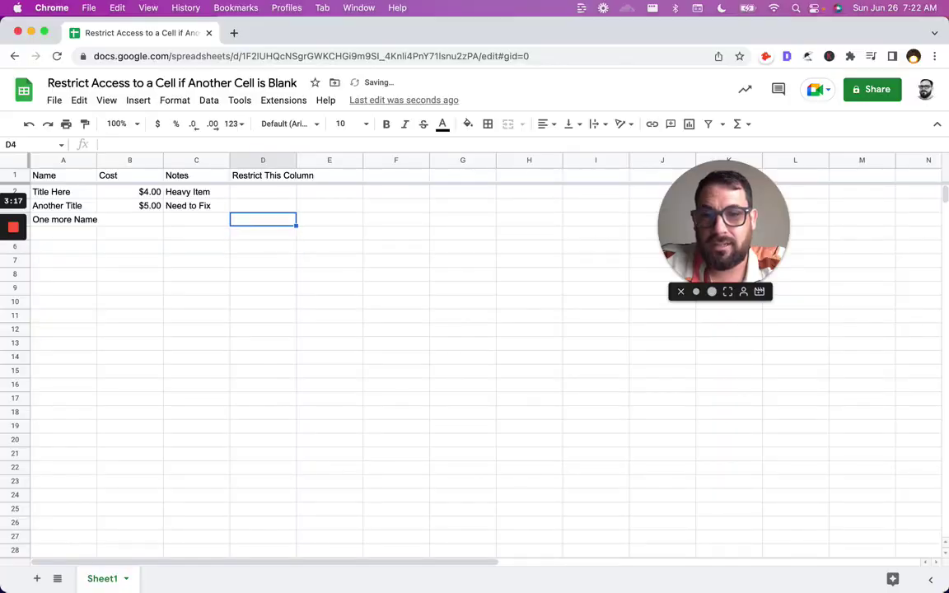
{"action": "left_click", "coordinate": [263, 191]}
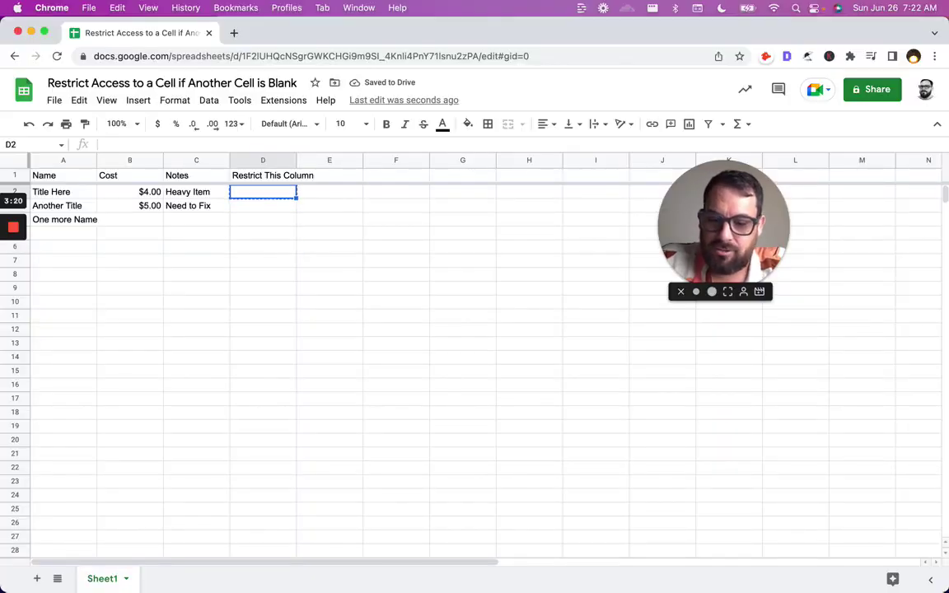
{"action": "key", "text": "super+shift+Down"}
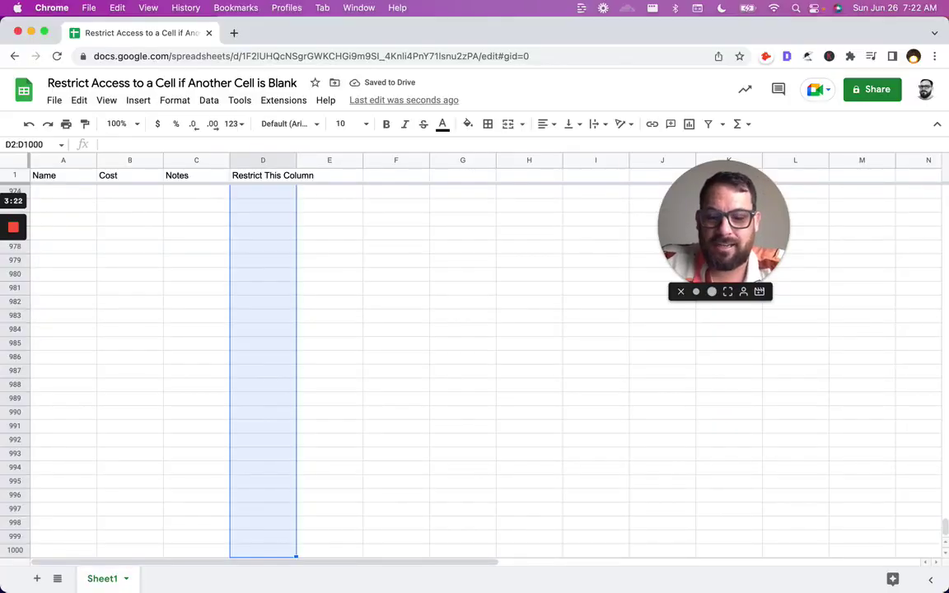
{"action": "scroll", "coordinate": [275, 238], "scroll_direction": "up", "scroll_amount": 20}
{"action": "left_click", "coordinate": [276, 238]}
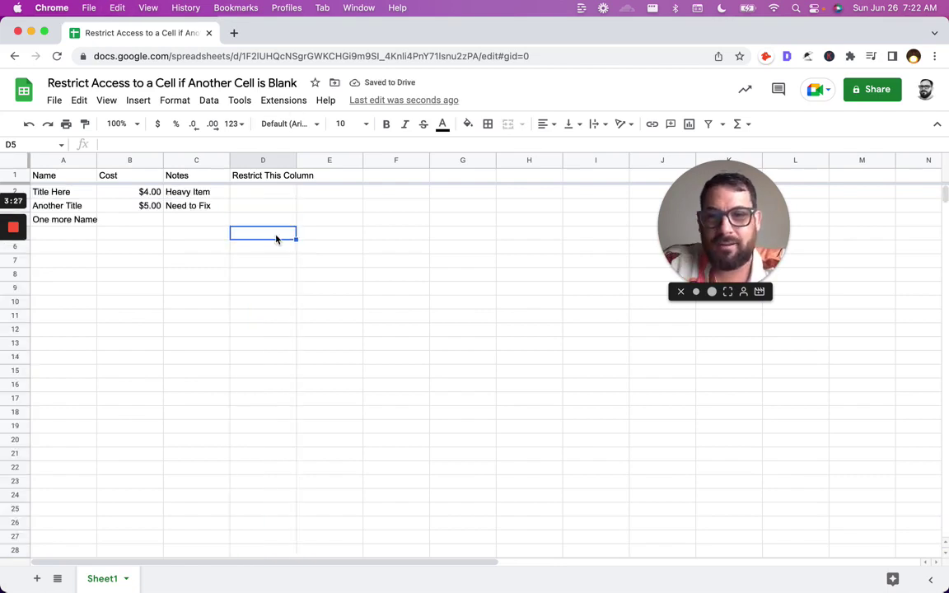
{"action": "right_click", "coordinate": [275, 238]}
{"action": "mouse_move", "coordinate": [428, 576]}
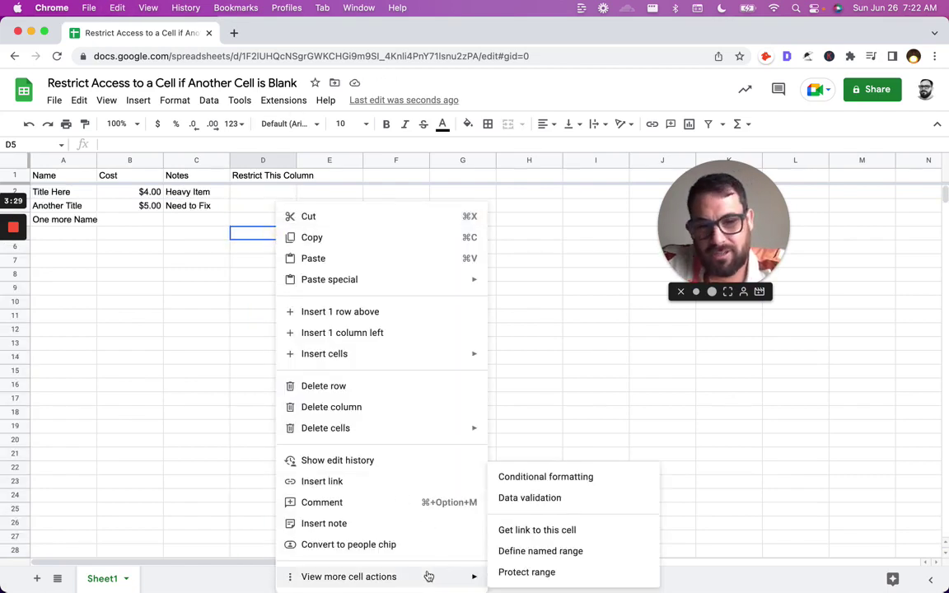
{"action": "left_click", "coordinate": [556, 500]}
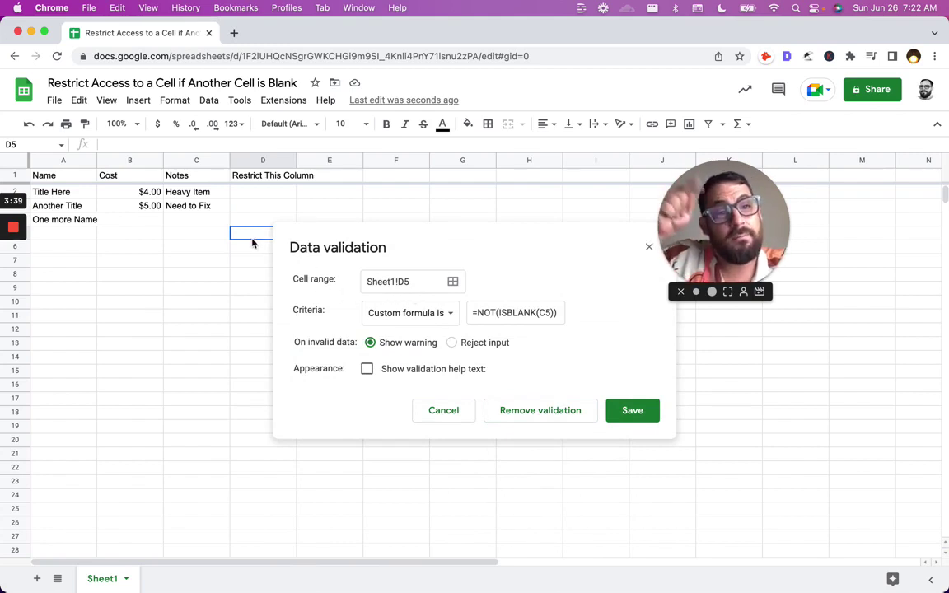
{"action": "left_click", "coordinate": [547, 316]}
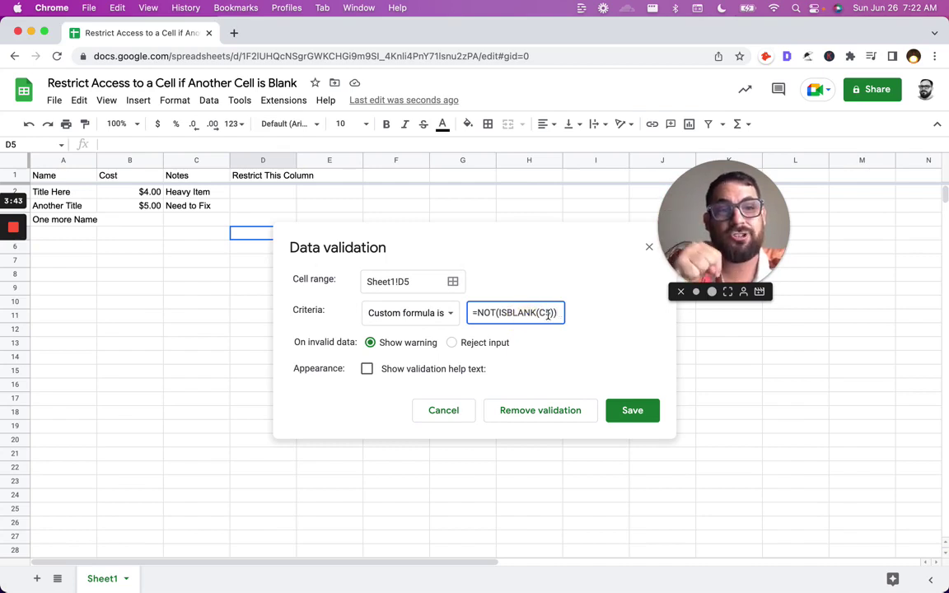
{"action": "left_click_drag", "start_coordinate": [557, 313], "coordinate": [536, 313]}
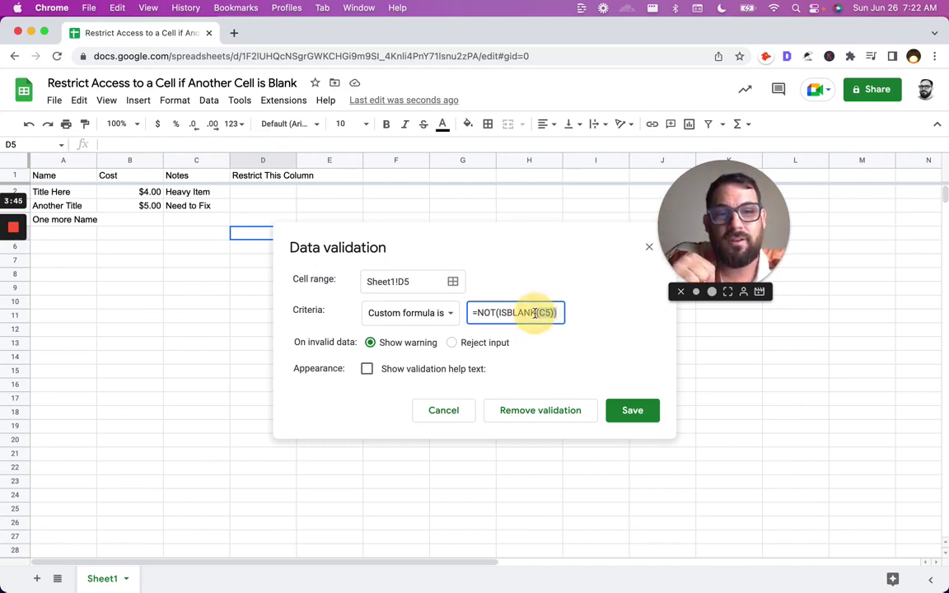
{"action": "left_click", "coordinate": [509, 313]}
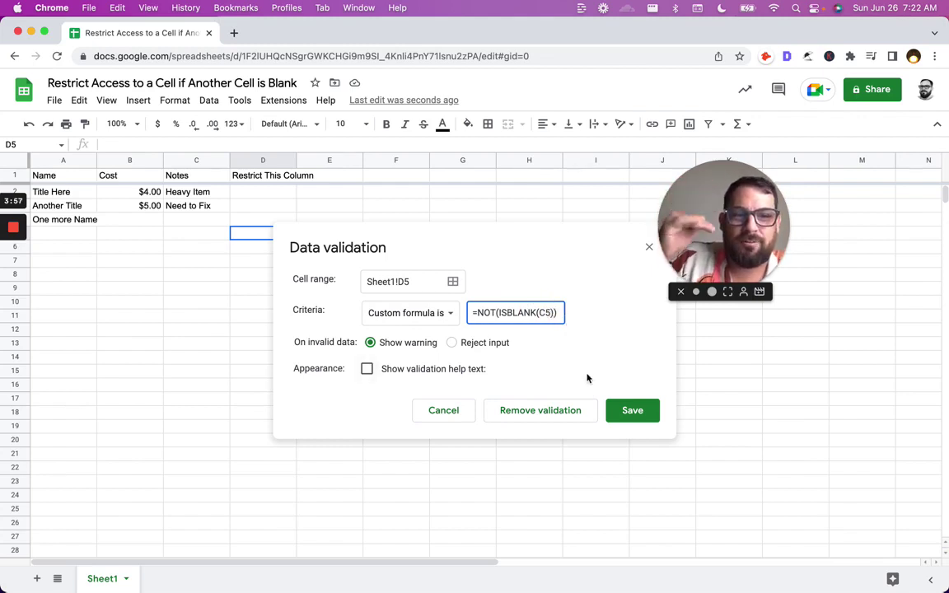
Enter hello in D2, D3 and D4; D4 is flagged Invalid because C4 is blank
{"action": "left_click", "coordinate": [268, 195]}
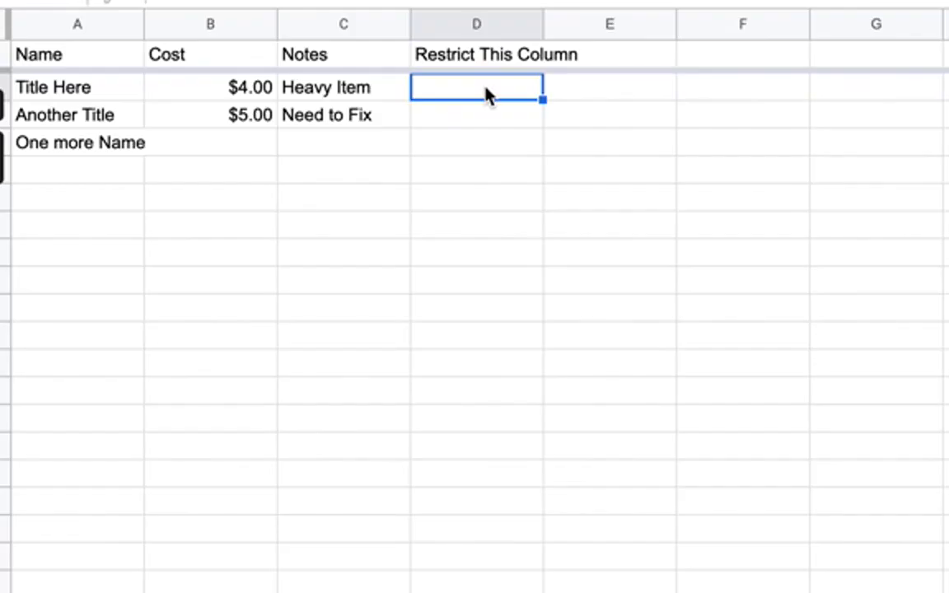
{"action": "type", "text": "hello"}
{"action": "key", "text": "Return"}
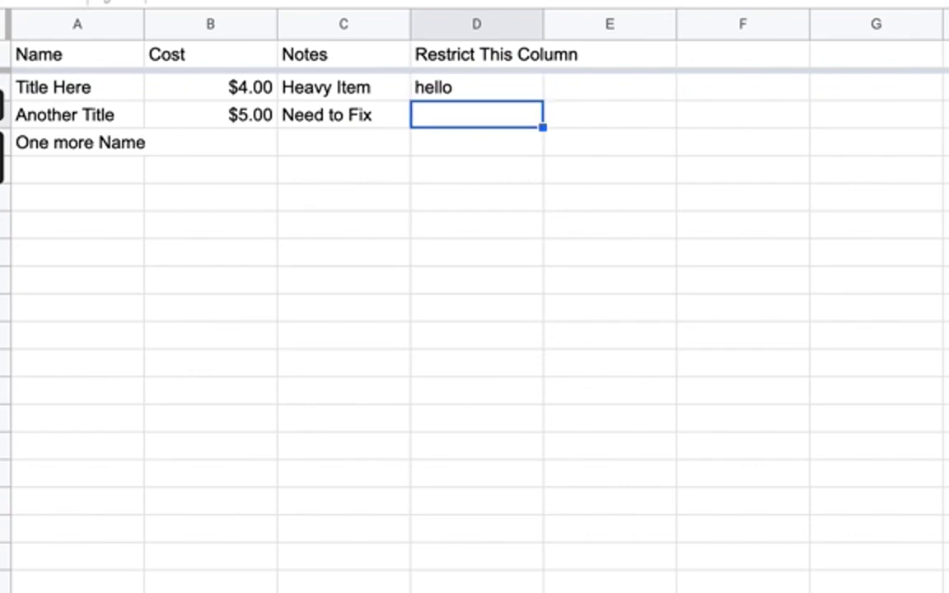
{"action": "type", "text": "hello"}
{"action": "key", "text": "Return"}
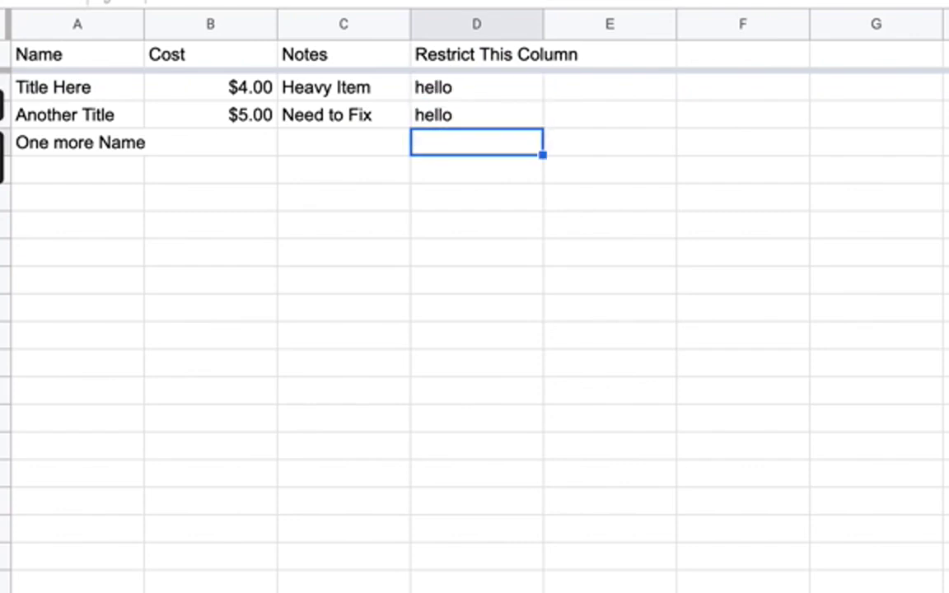
{"action": "type", "text": "hello"}
{"action": "key", "text": "Return"}
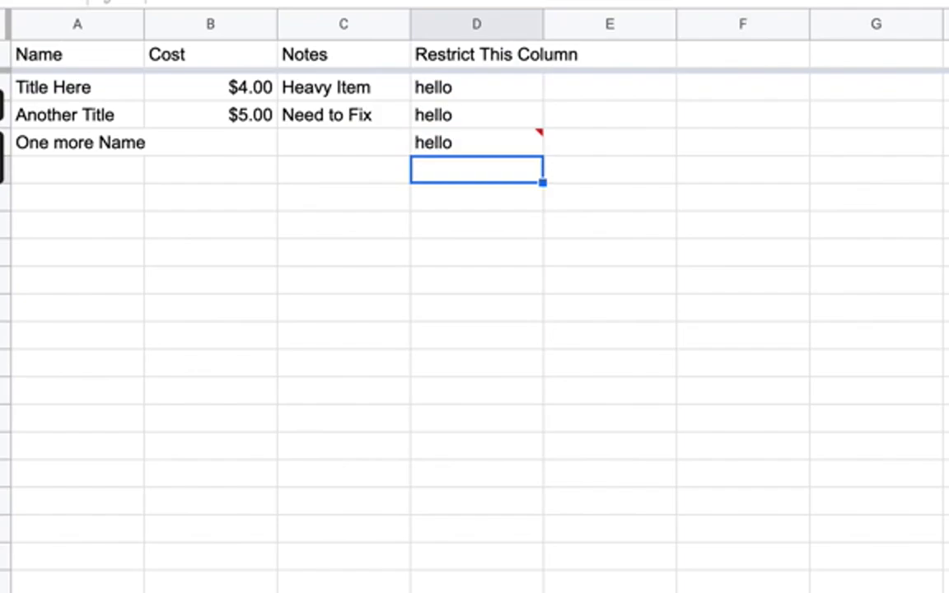
{"action": "mouse_move", "coordinate": [543, 137]}
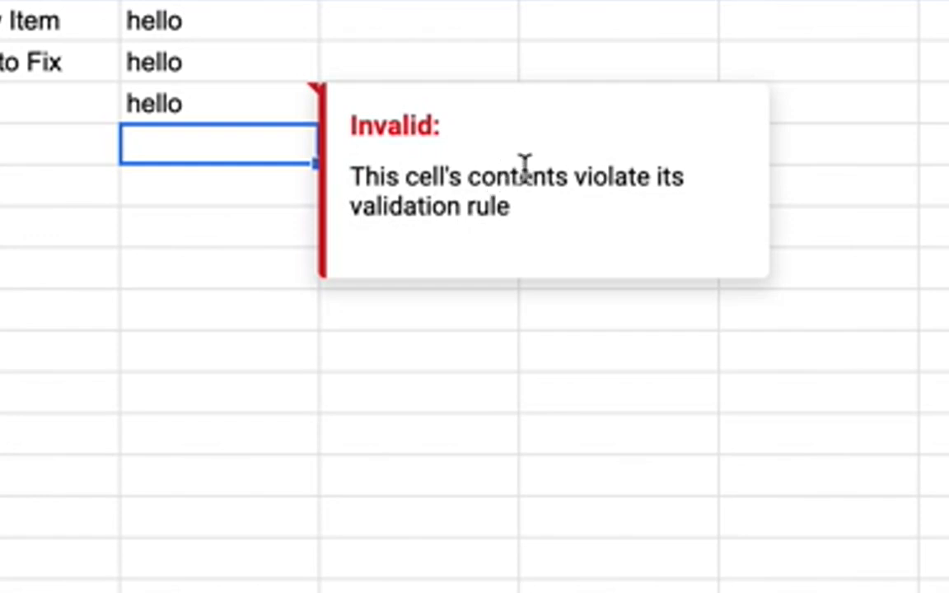
{"action": "left_click", "coordinate": [241, 87]}
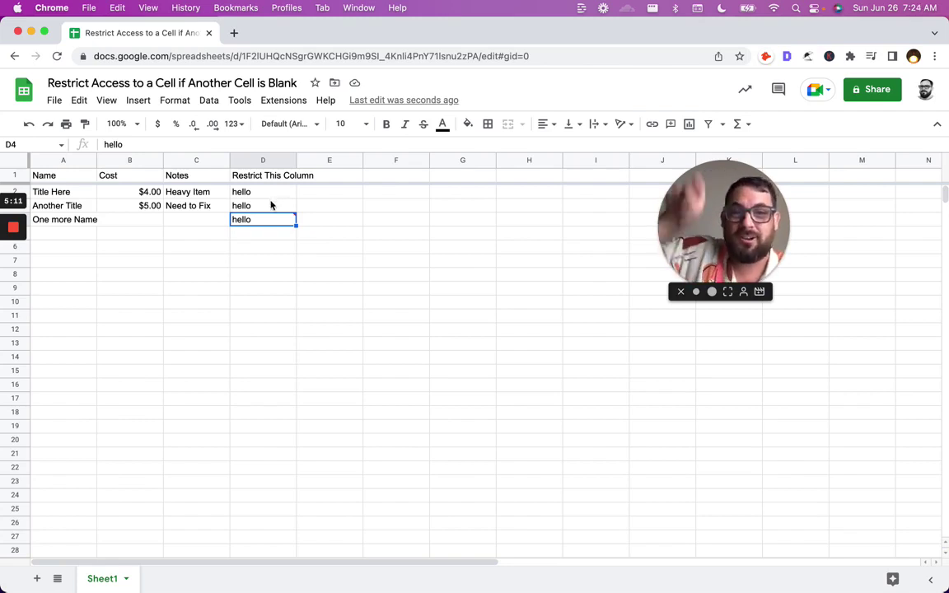
Switch D2's validation from Show warning to Reject input and save it
{"action": "left_click", "coordinate": [289, 192]}
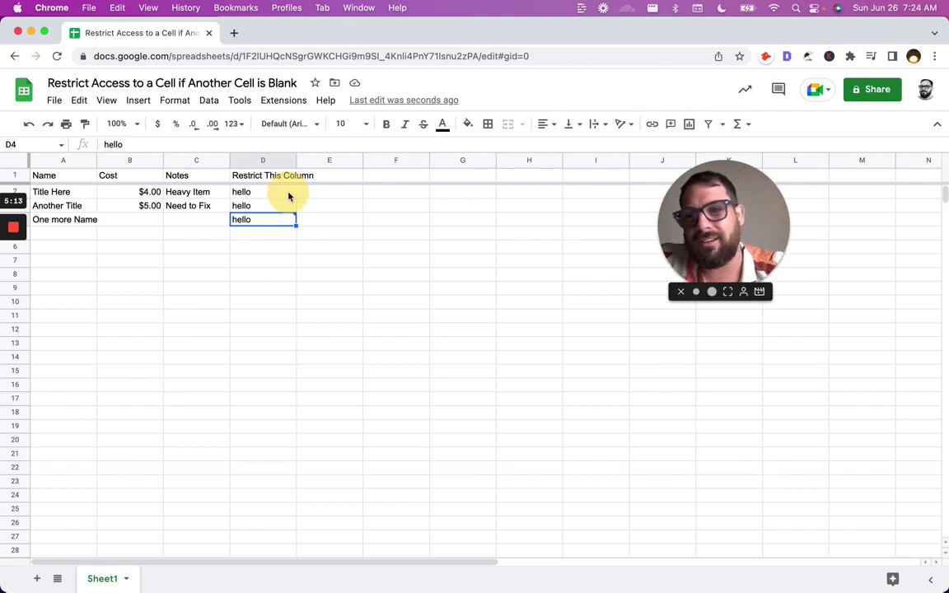
{"action": "right_click", "coordinate": [288, 195]}
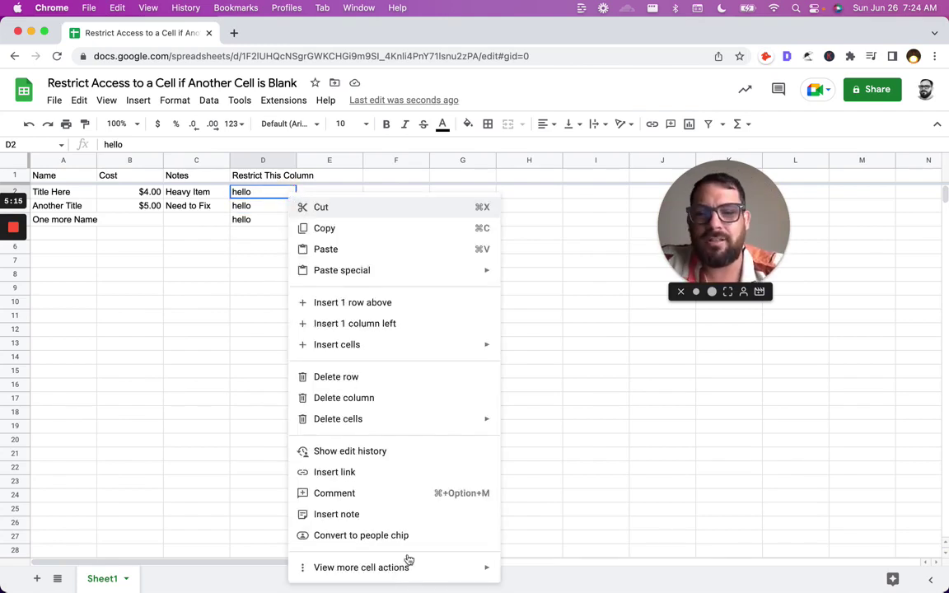
{"action": "mouse_move", "coordinate": [429, 579]}
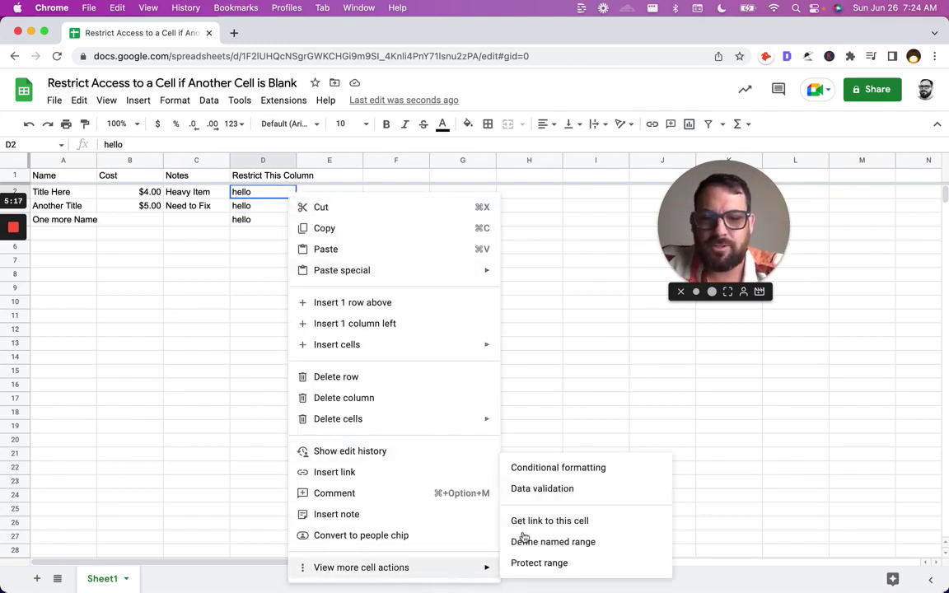
{"action": "left_click", "coordinate": [559, 489]}
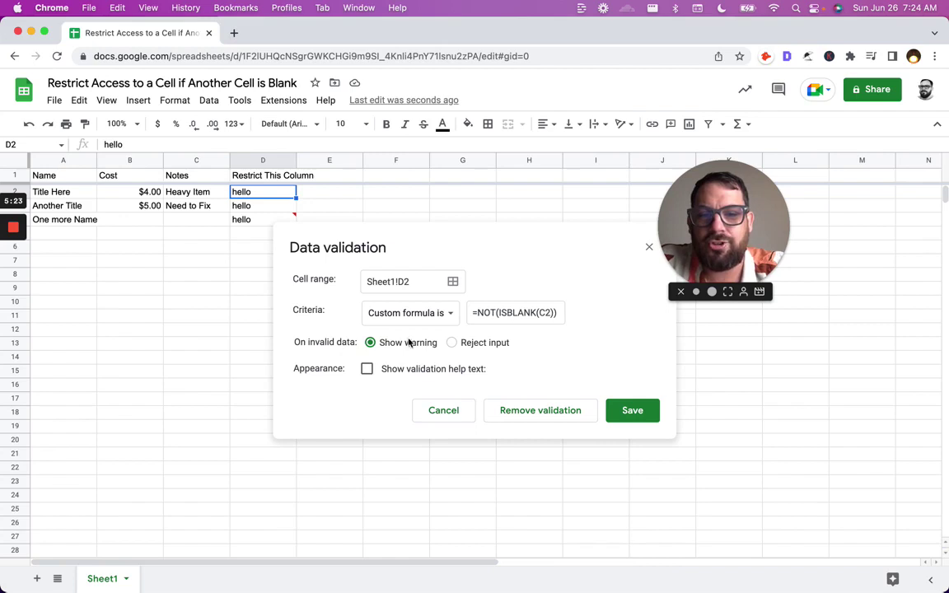
{"action": "left_click", "coordinate": [452, 342]}
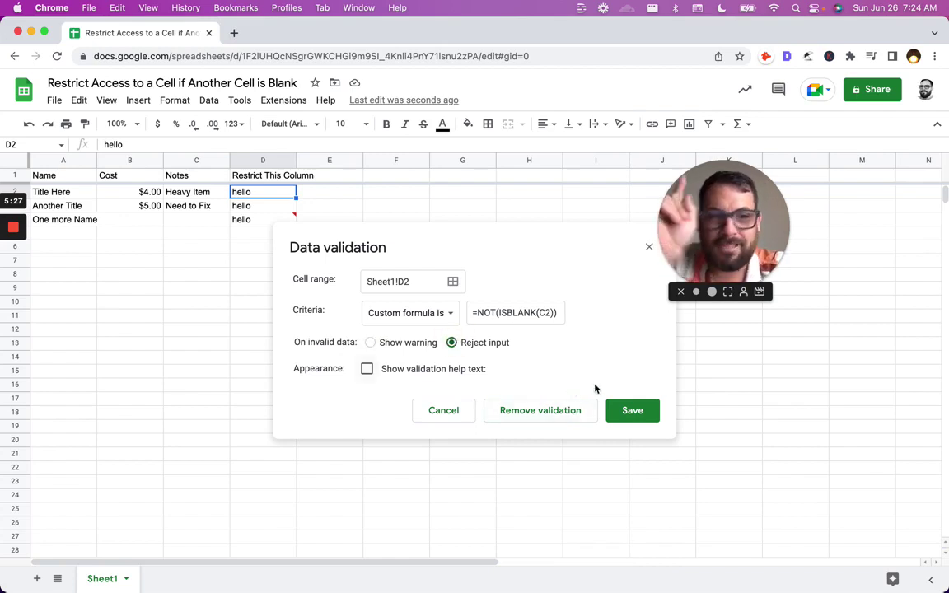
{"action": "left_click", "coordinate": [630, 407]}
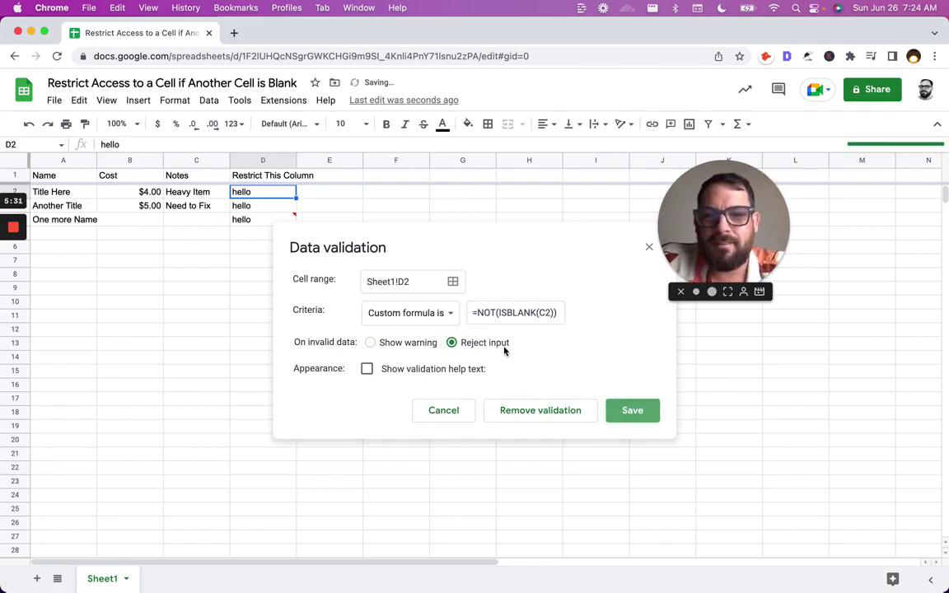
{"action": "left_click", "coordinate": [643, 412]}
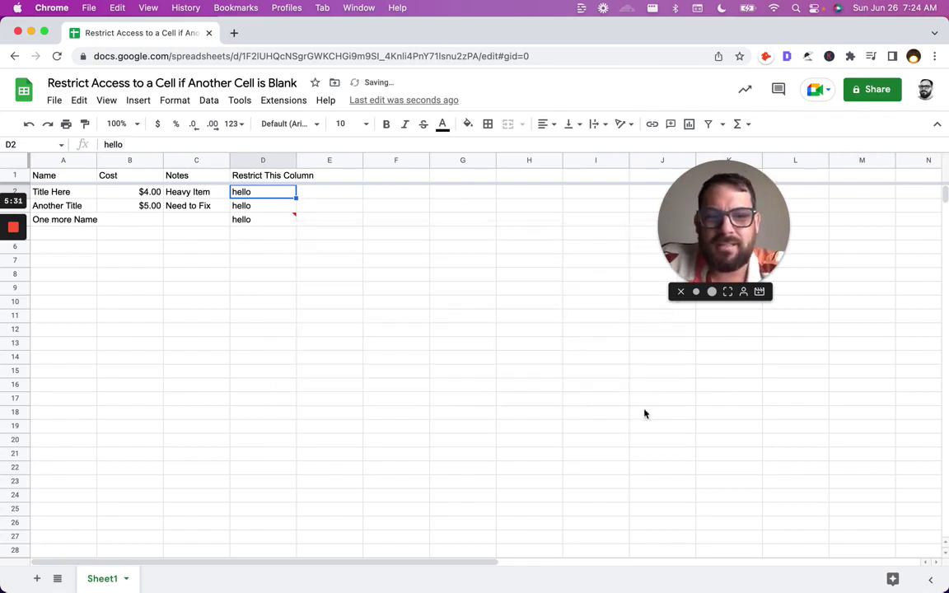
Copy D2's validation, clear the test values, and paste it down D3:D1000
{"action": "key", "text": "super+c"}
{"action": "left_click", "coordinate": [330, 206]}
{"action": "left_click", "coordinate": [263, 206]}
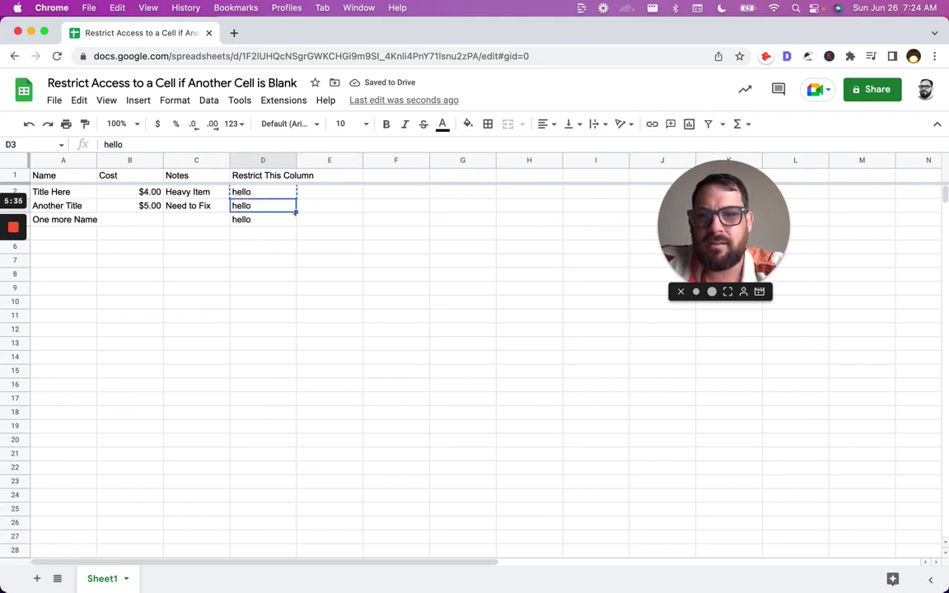
{"action": "key", "text": "super+v"}
{"action": "key", "text": "Delete"}
{"action": "left_click", "coordinate": [263, 191]}
{"action": "key", "text": "Delete"}
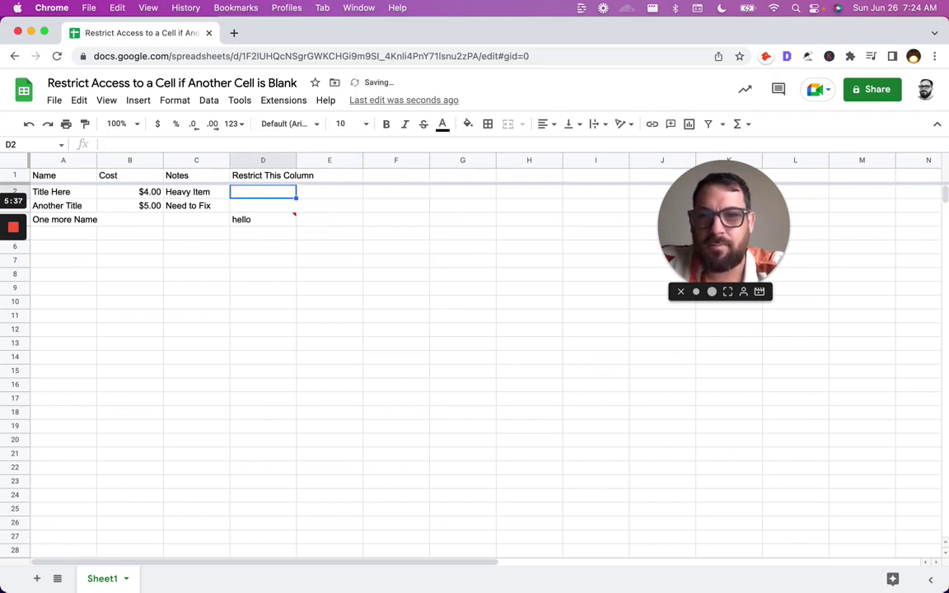
{"action": "key", "text": "Down"}
{"action": "key", "text": "Down"}
{"action": "key", "text": "Up"}
{"action": "key", "text": "shift+Down"}
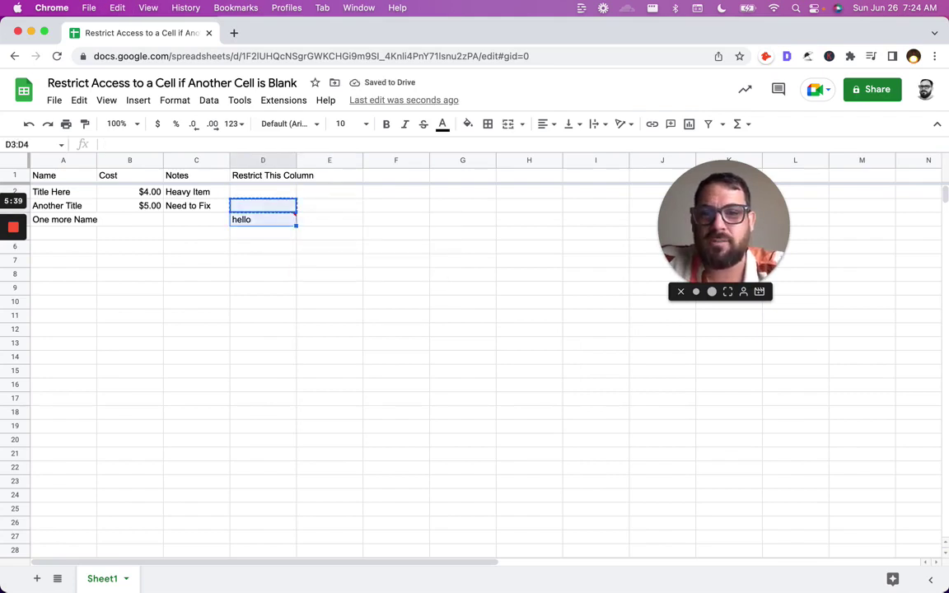
{"action": "key", "text": "super+shift+Down"}
{"action": "key", "text": "super+v"}
Enter hello in D2, D3 and D4, with D4's entry rejected
{"action": "key", "text": "super+Up"}
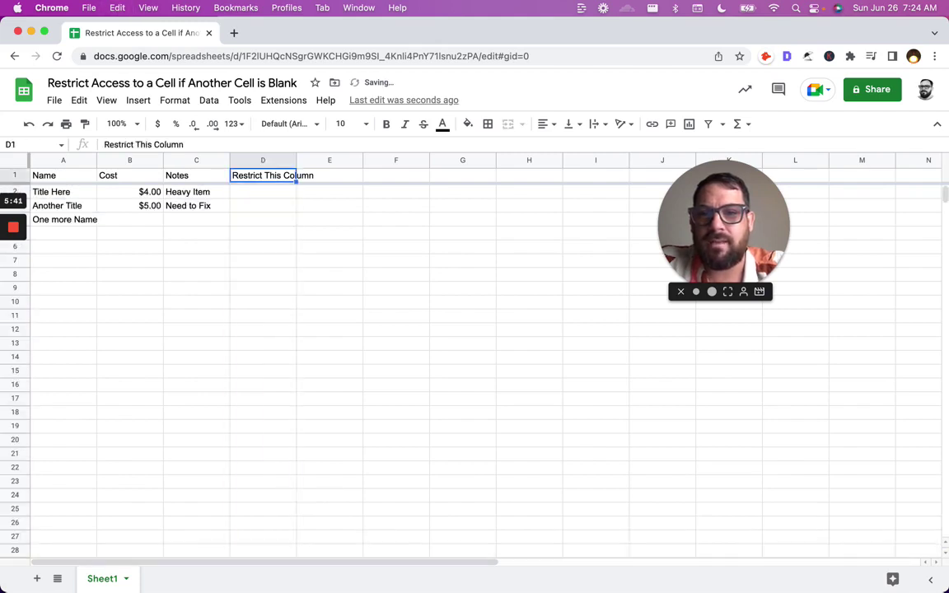
{"action": "key", "text": "Down"}
{"action": "type", "text": "hello"}
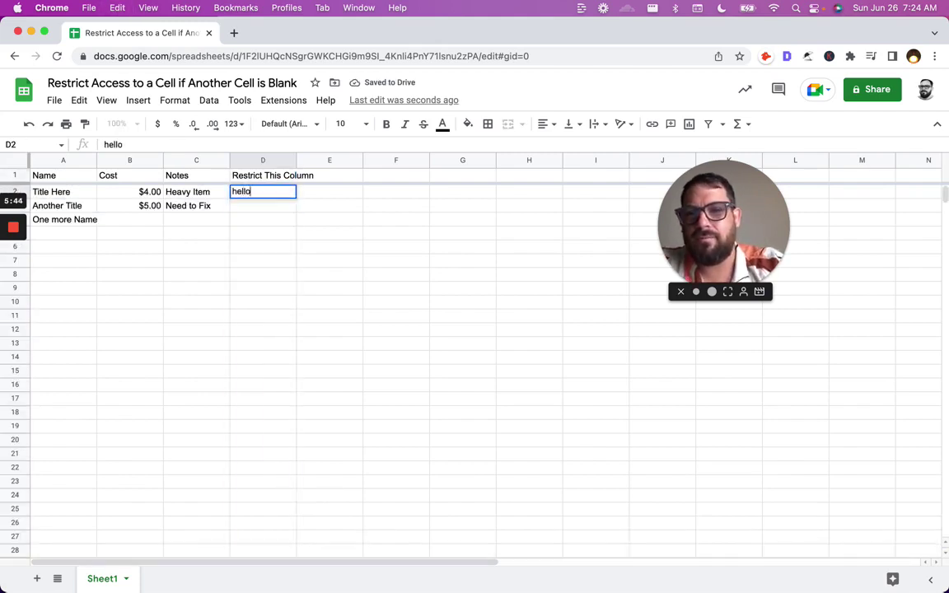
{"action": "key", "text": "Return"}
{"action": "type", "text": "hello"}
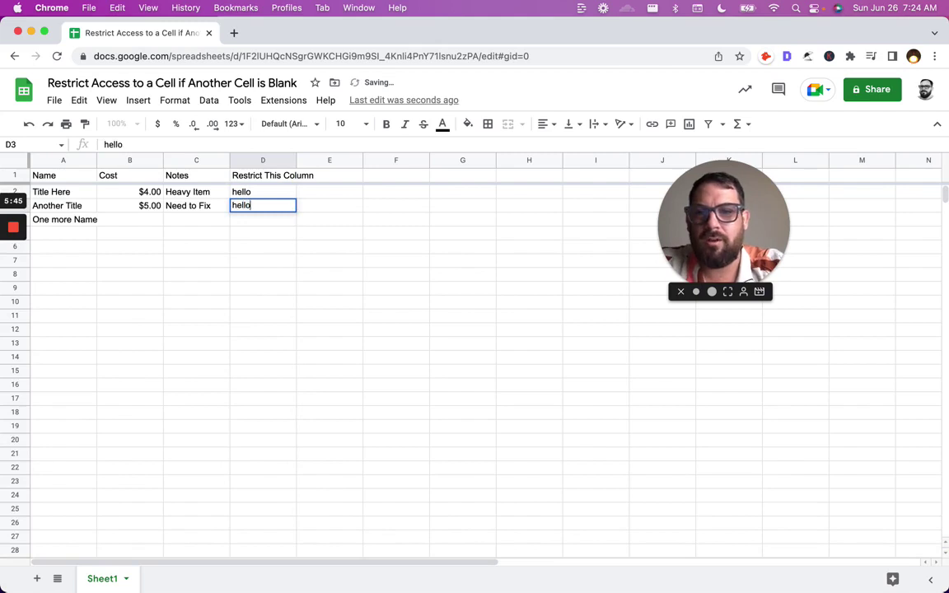
{"action": "key", "text": "Return"}
{"action": "type", "text": "hello"}
{"action": "key", "text": "Return"}
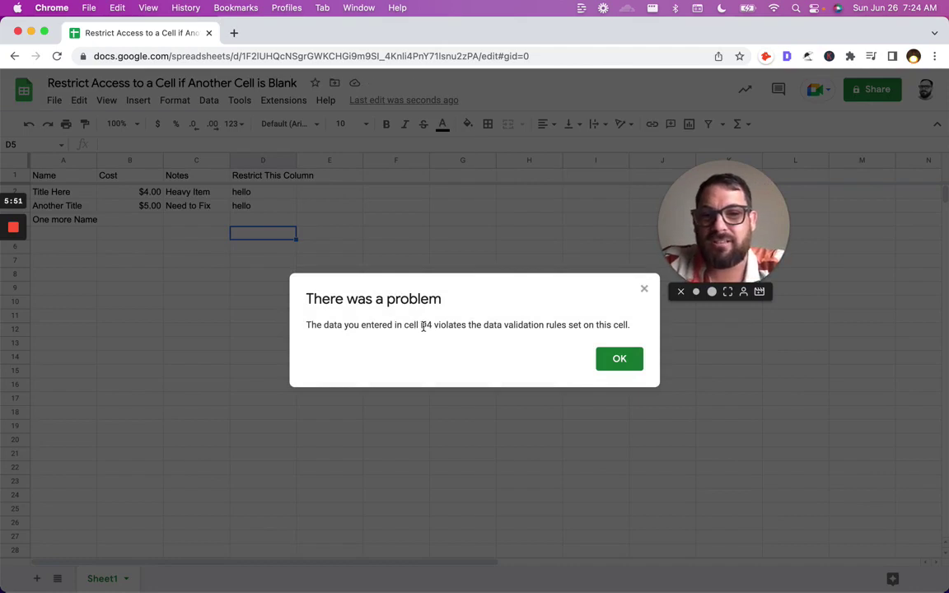
{"action": "left_click_drag", "start_coordinate": [421, 325], "coordinate": [614, 356]}
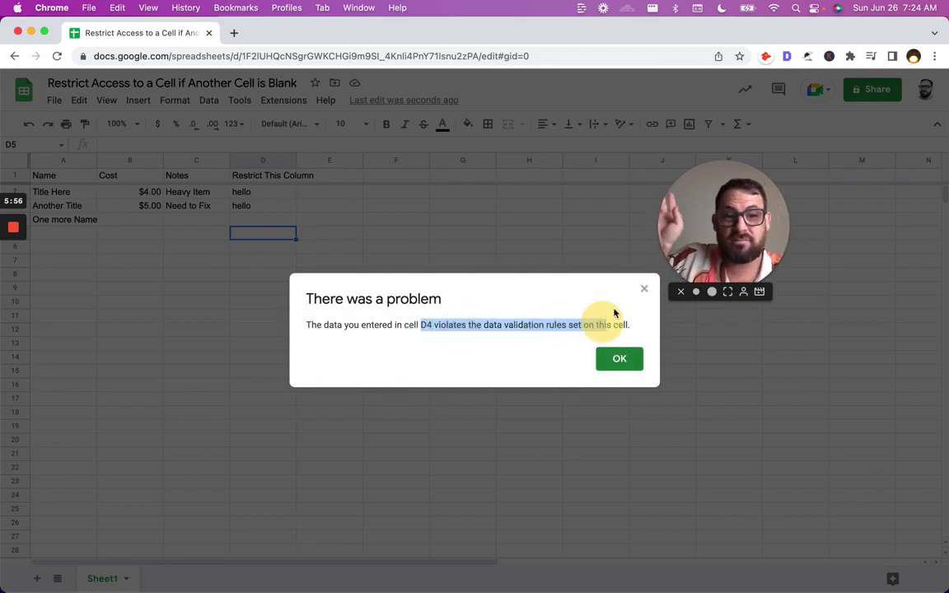
{"action": "left_click", "coordinate": [630, 323]}
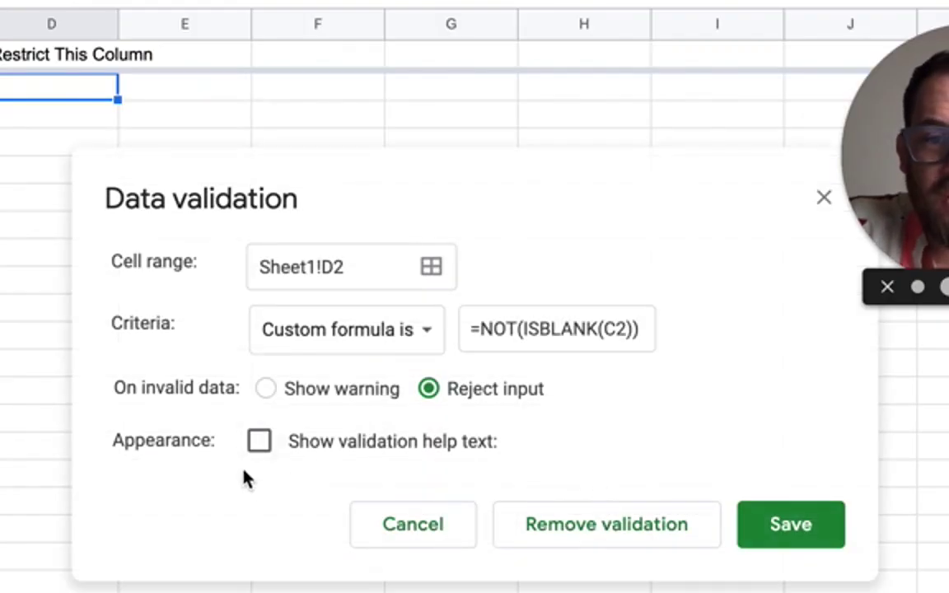
Turn on validation help text reading 'Fill in C column first!' and save the rule
{"action": "left_click", "coordinate": [260, 443]}
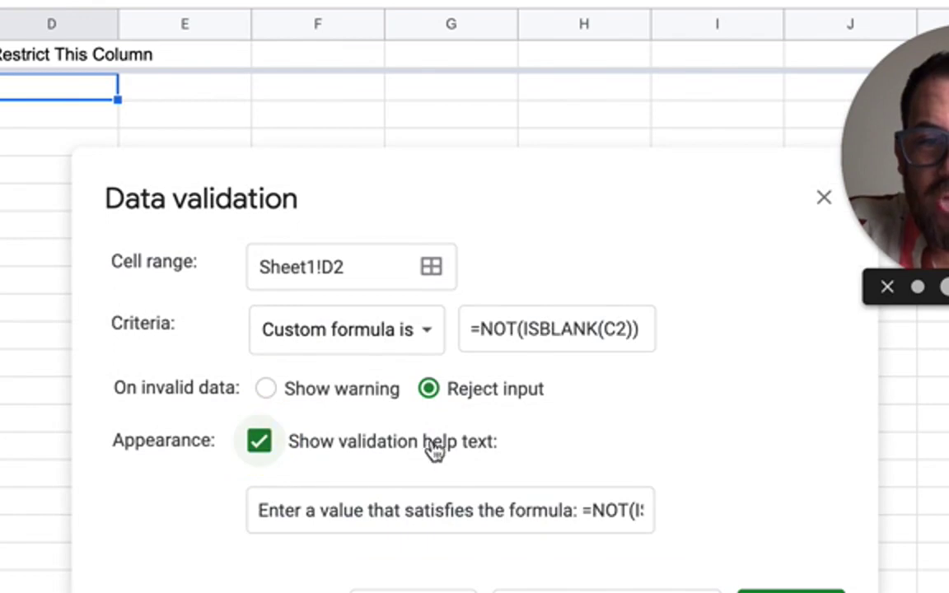
{"action": "left_click", "coordinate": [435, 508]}
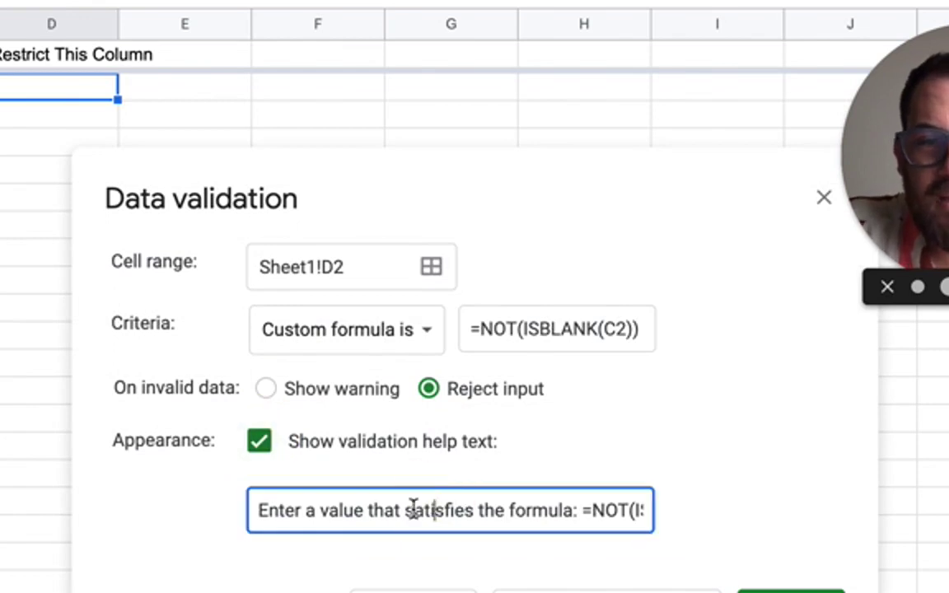
{"action": "left_click_drag", "start_coordinate": [497, 511], "coordinate": [752, 530]}
{"action": "key", "text": "ctrl+a"}
{"action": "key", "text": "BackSpace"}
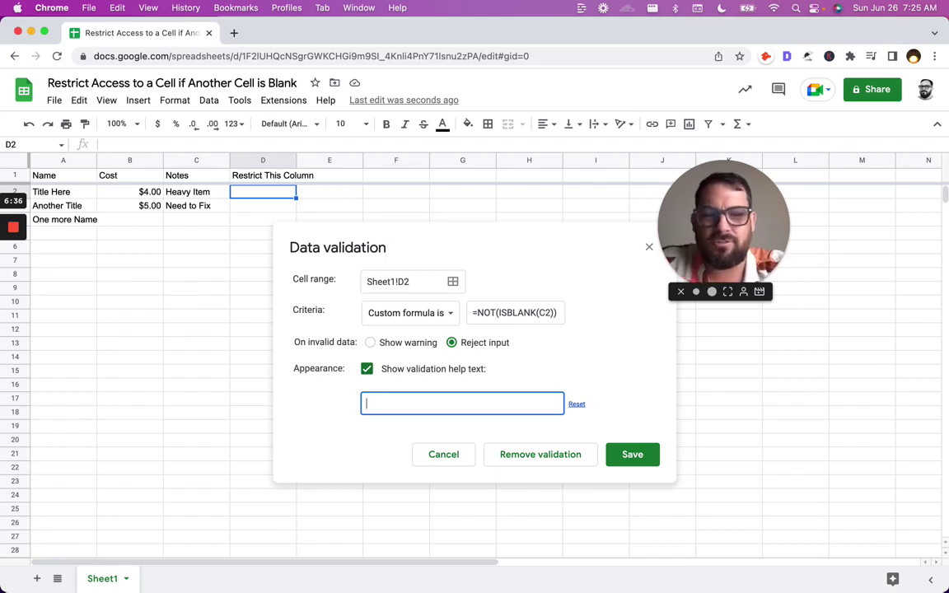
{"action": "type", "text": "Fill "}
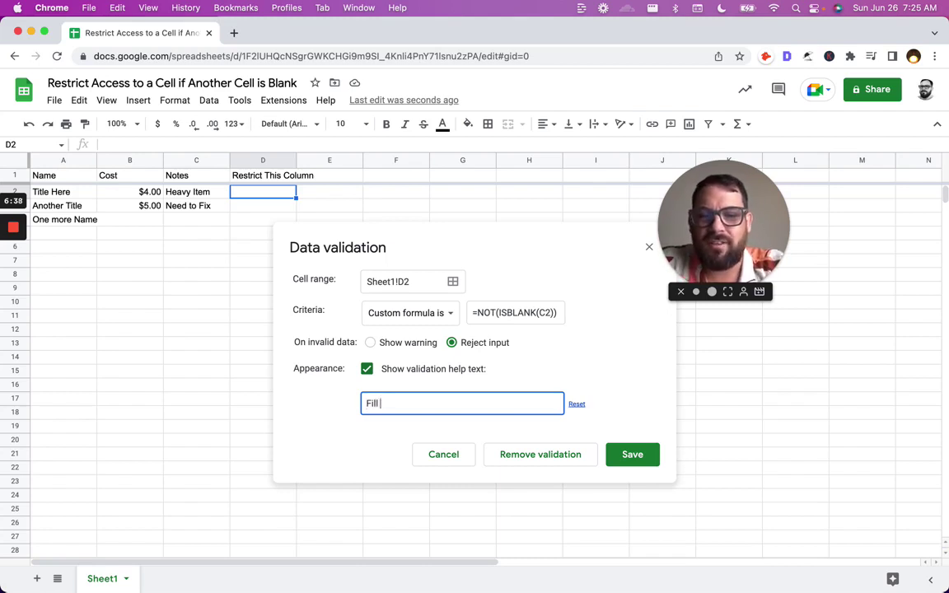
{"action": "type", "text": "in C col"}
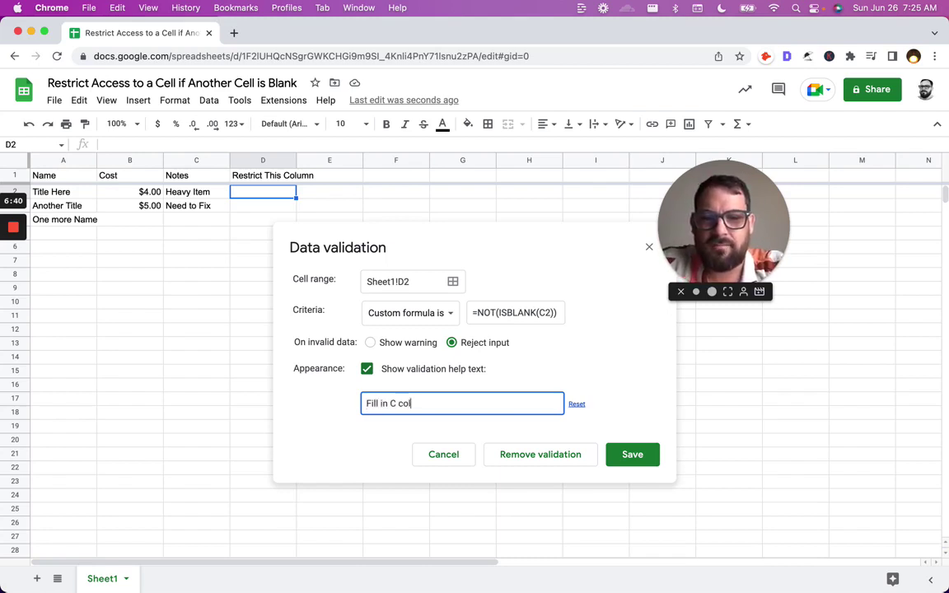
{"action": "type", "text": "umn first!"}
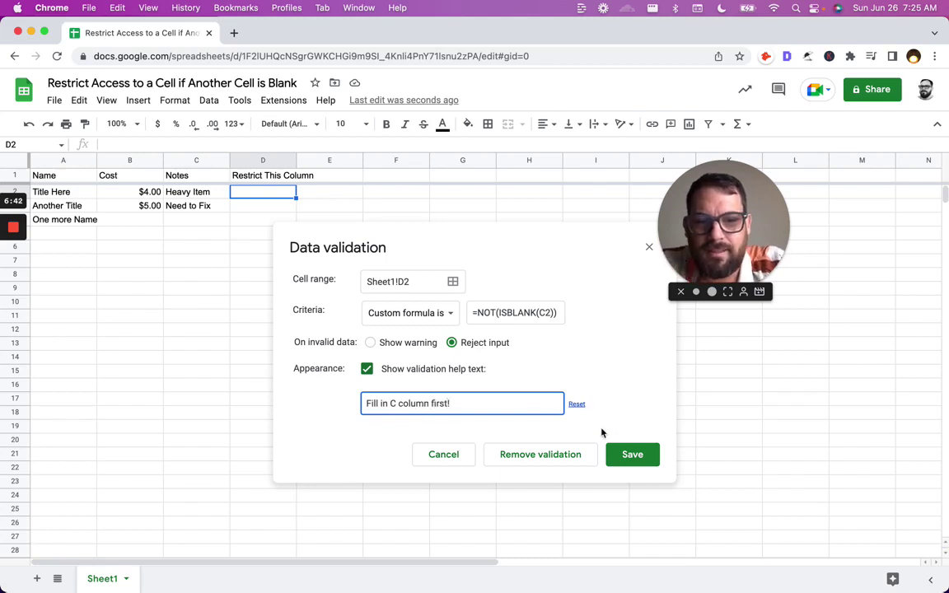
{"action": "left_click", "coordinate": [624, 454]}
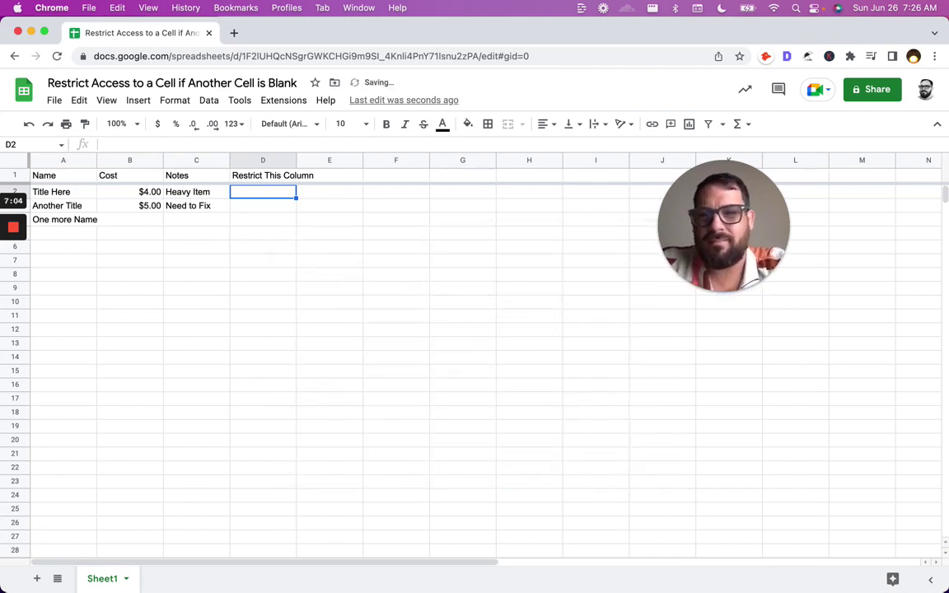
Enter hello in D2 and D3; D4's entry is rejected with 'Fill in C column first!'
{"action": "type", "text": "hello"}
{"action": "key", "text": "Return"}
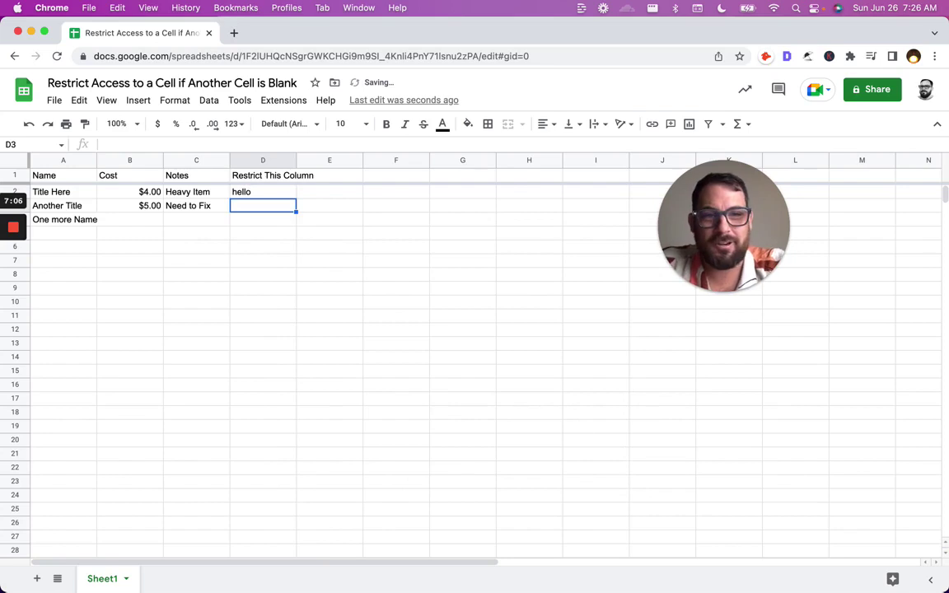
{"action": "type", "text": "hello"}
{"action": "key", "text": "Return"}
{"action": "type", "text": "h"}
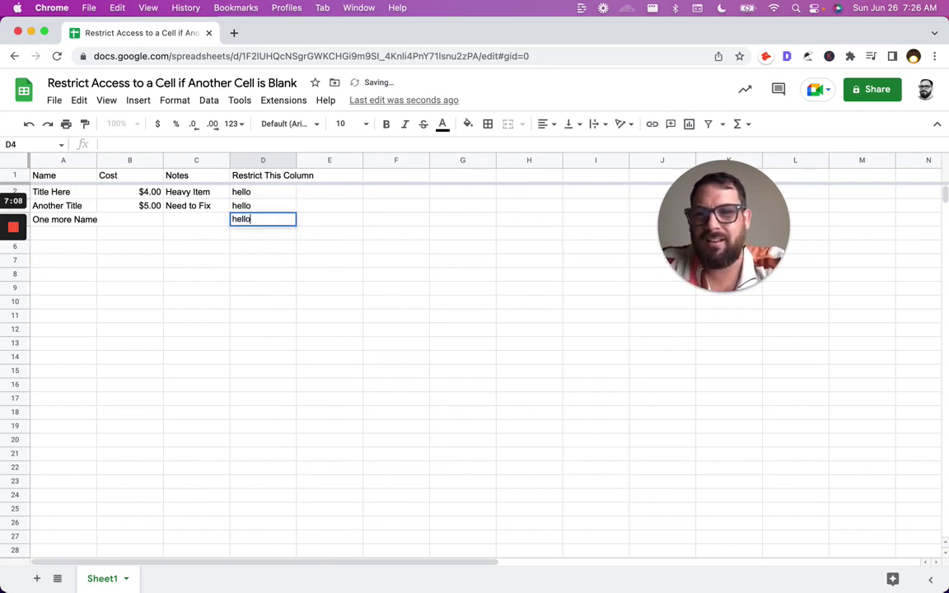
{"action": "key", "text": "Return"}
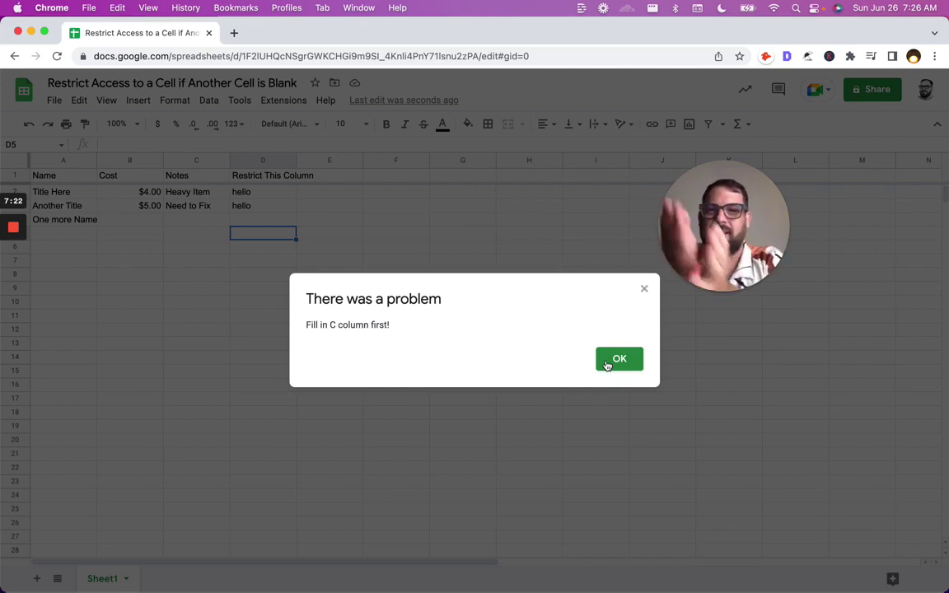
{"action": "left_click", "coordinate": [607, 364]}
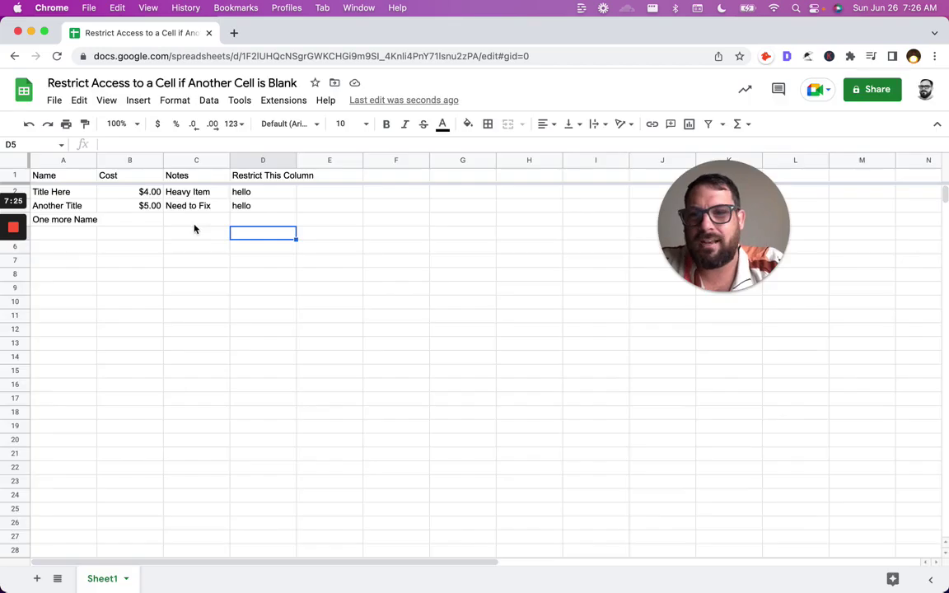
Enter 'white' in C4 and dismiss the validation error
{"action": "left_click", "coordinate": [195, 220]}
{"action": "type", "text": "white"}
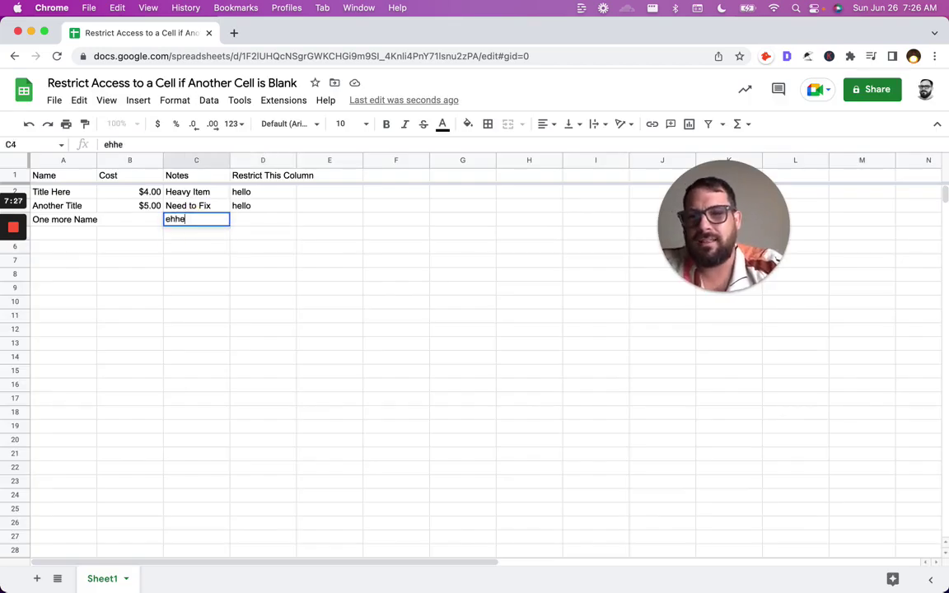
{"action": "key", "text": "Return"}
{"action": "left_click", "coordinate": [630, 360]}
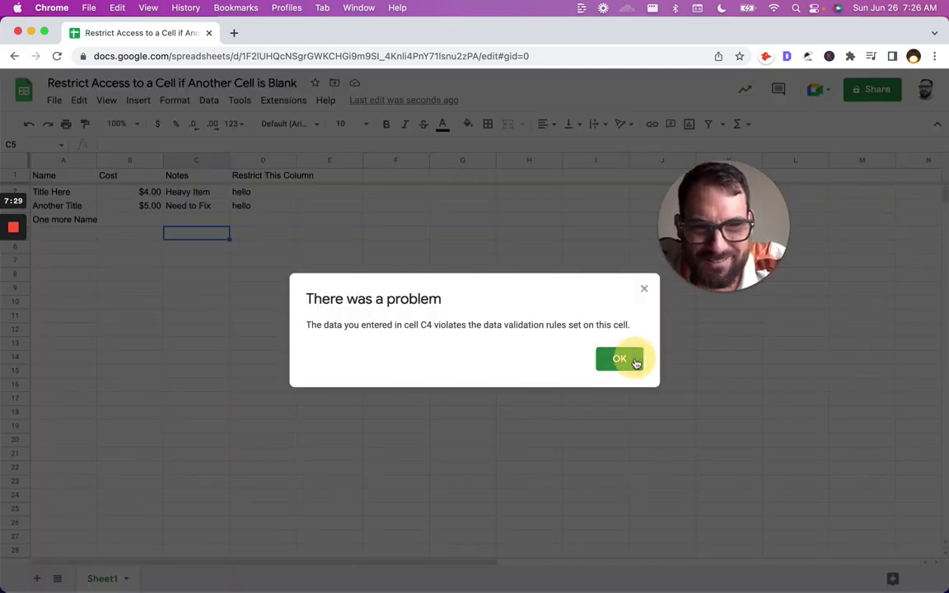
Fill row 4 with cost $600 in B4 and the note Expensive in C4
{"action": "left_click", "coordinate": [136, 219]}
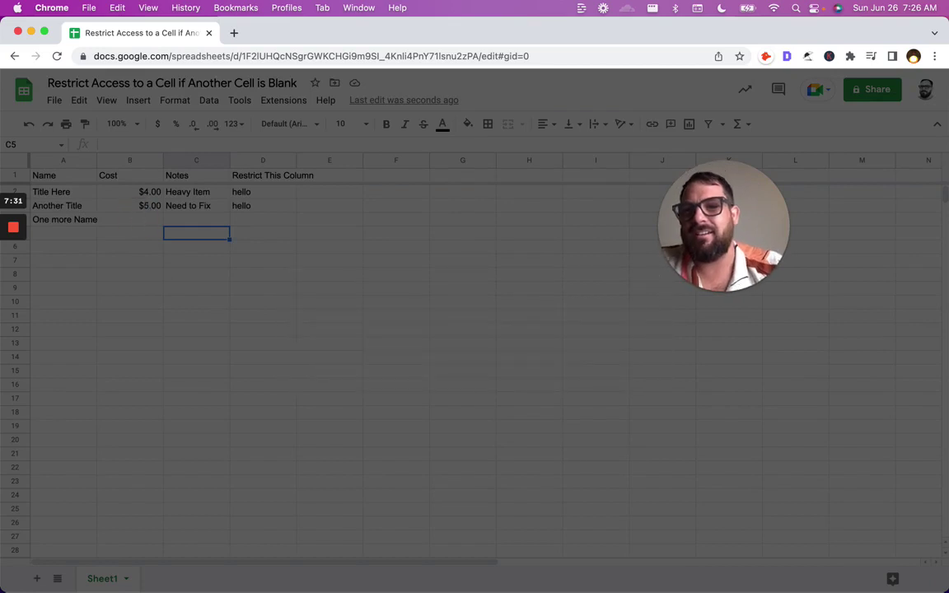
{"action": "type", "text": "$600"}
{"action": "key", "text": "Tab"}
{"action": "type", "text": "Ex"}
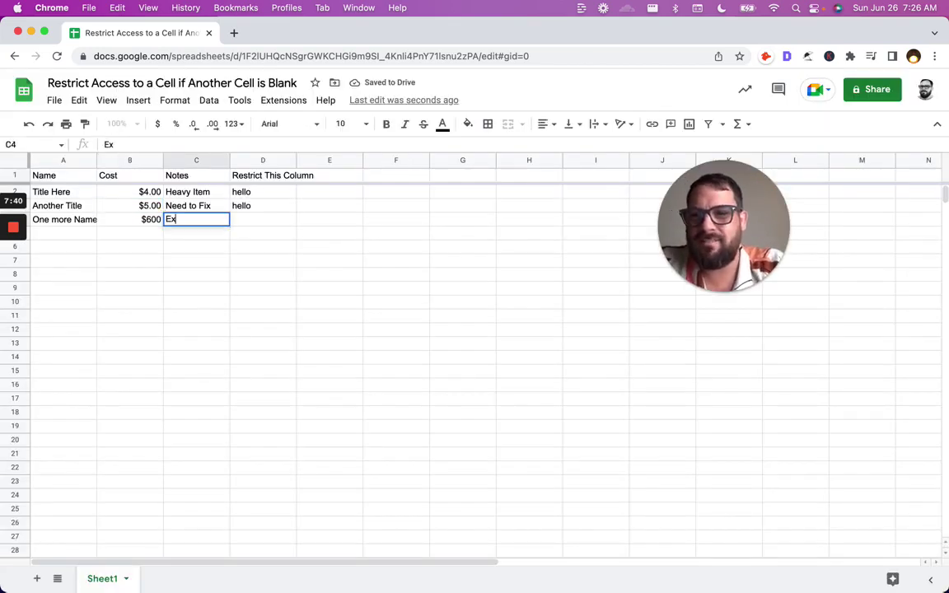
{"action": "type", "text": "pensive"}
{"action": "key", "text": "Return"}
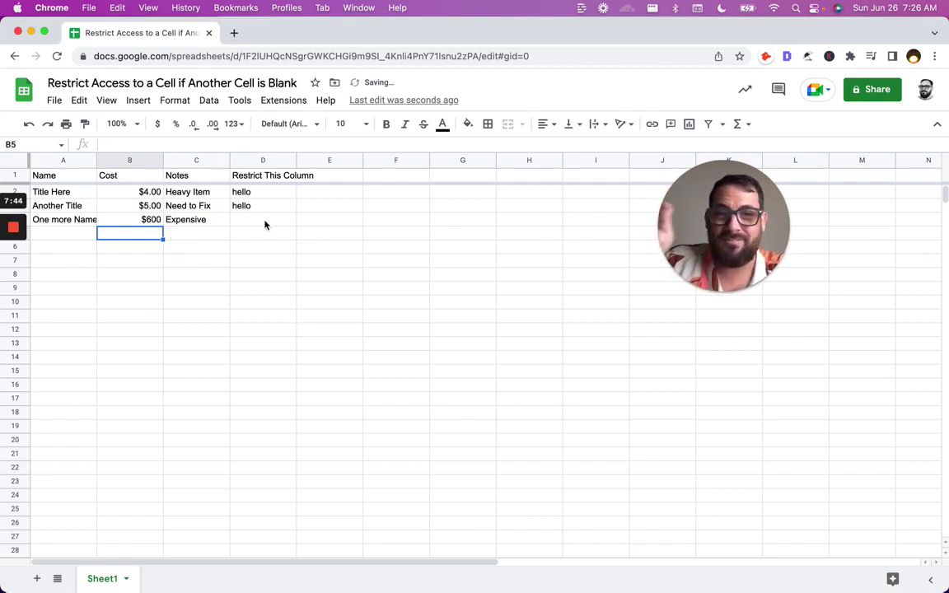
Enter 'hello there!' in D4, which the column D rule now accepts
{"action": "left_click", "coordinate": [190, 216]}
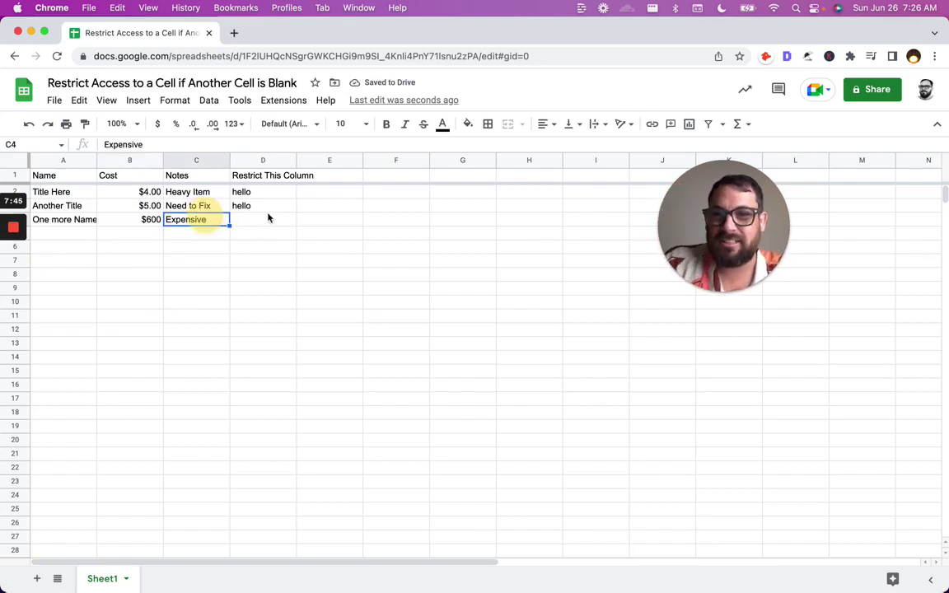
{"action": "left_click", "coordinate": [267, 218]}
{"action": "type", "text": "hello there!"}
{"action": "key", "text": "Return"}
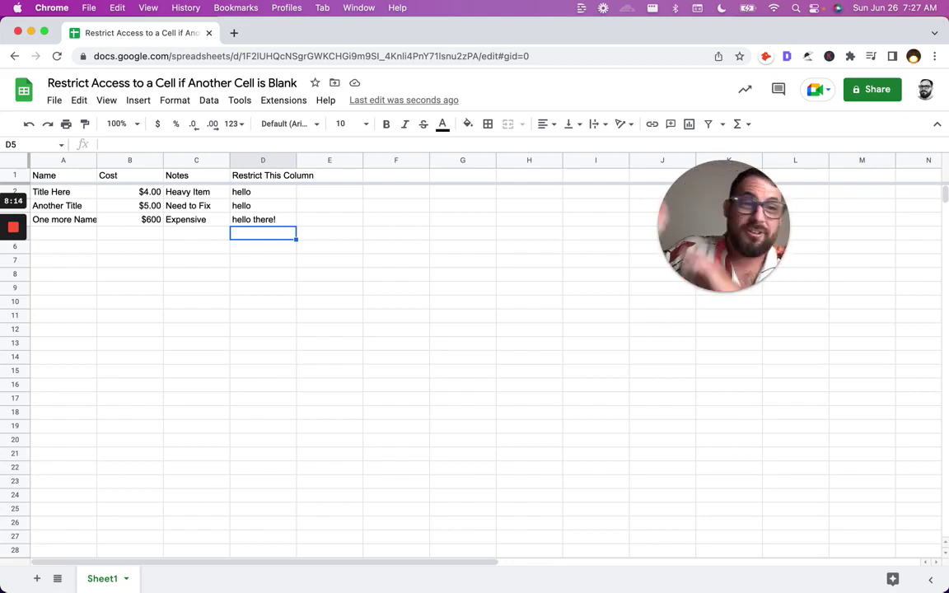
{"action": "mouse_move", "coordinate": [14, 238]}
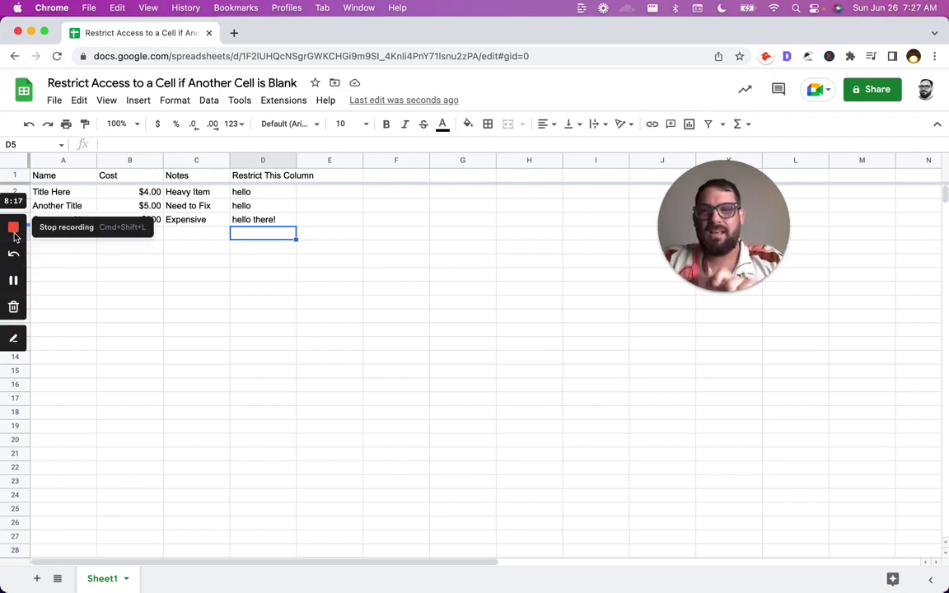